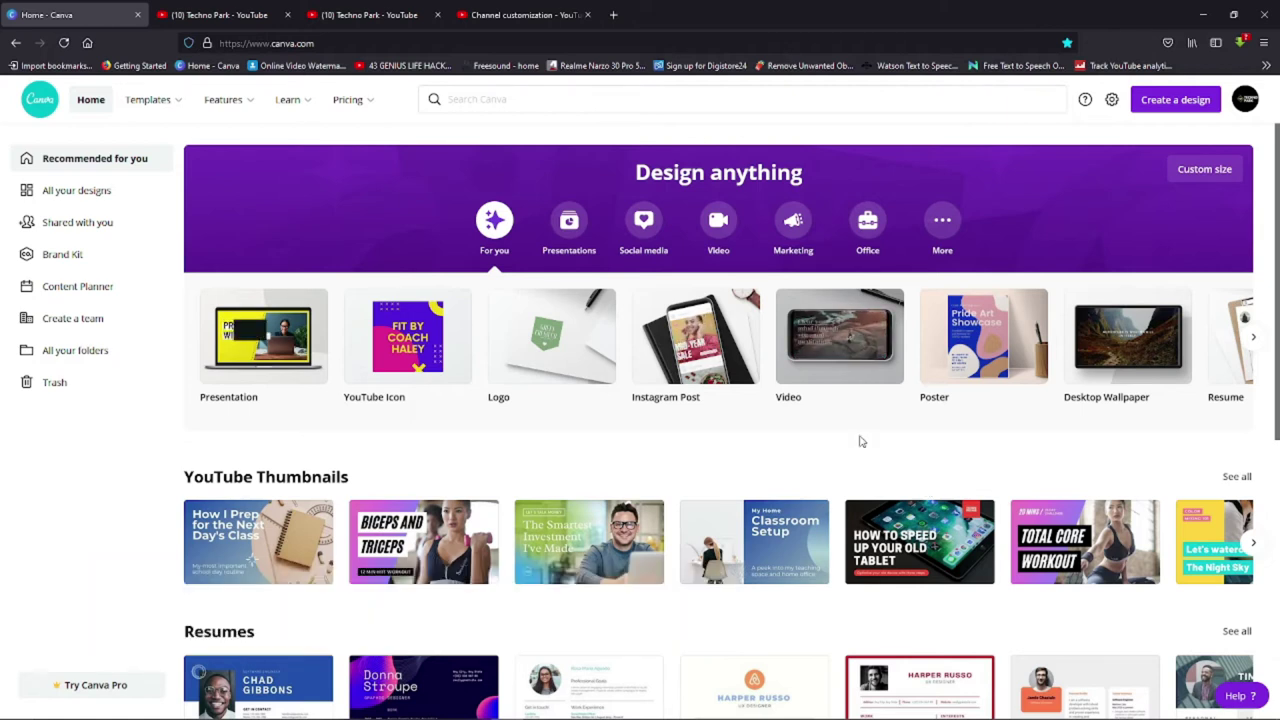
click(525, 14)
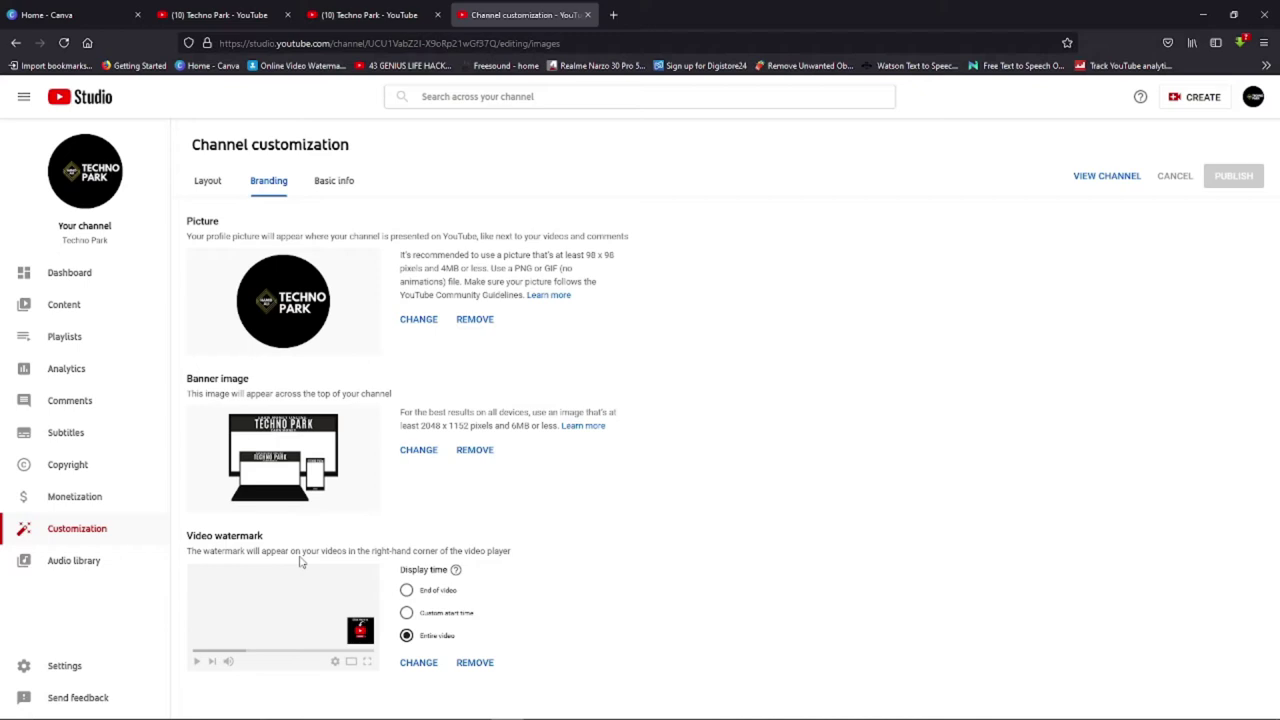
- Go back to the Canva home page browser tab
click(42, 14)
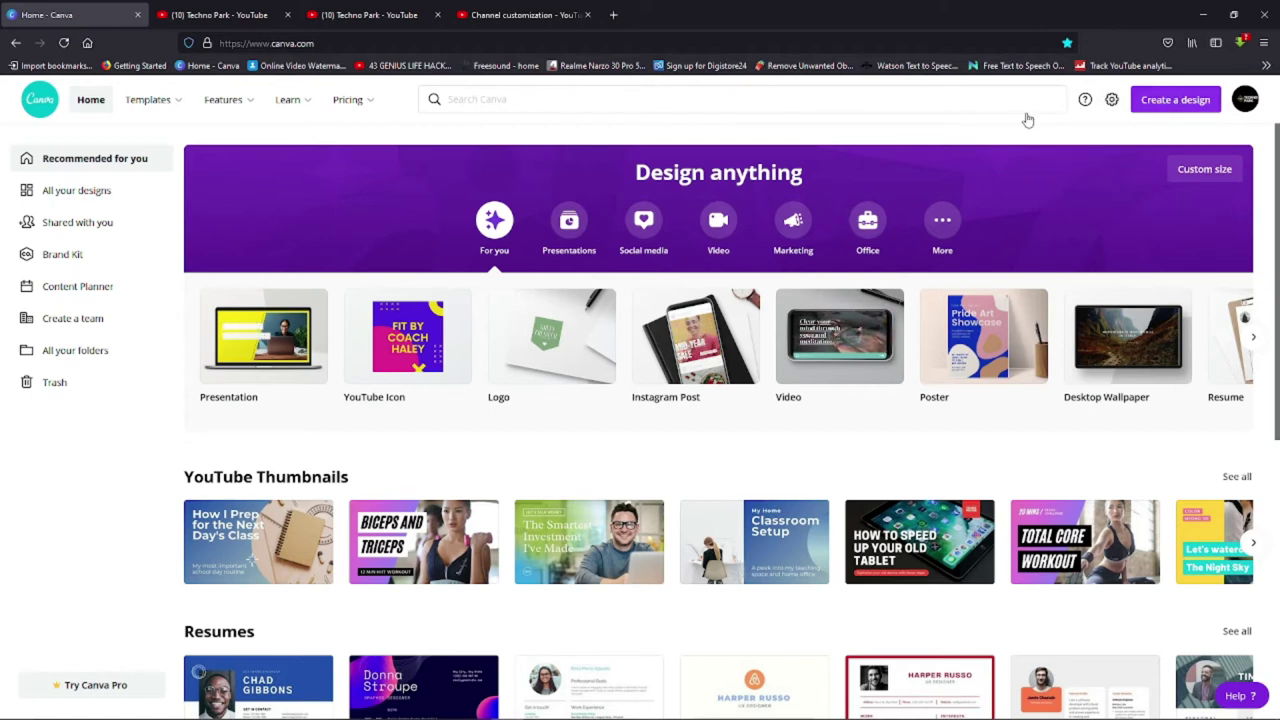
- Create a blank 1280 × 720 YouTube Thumbnail design by searching 'thumbn'
click(1147, 105)
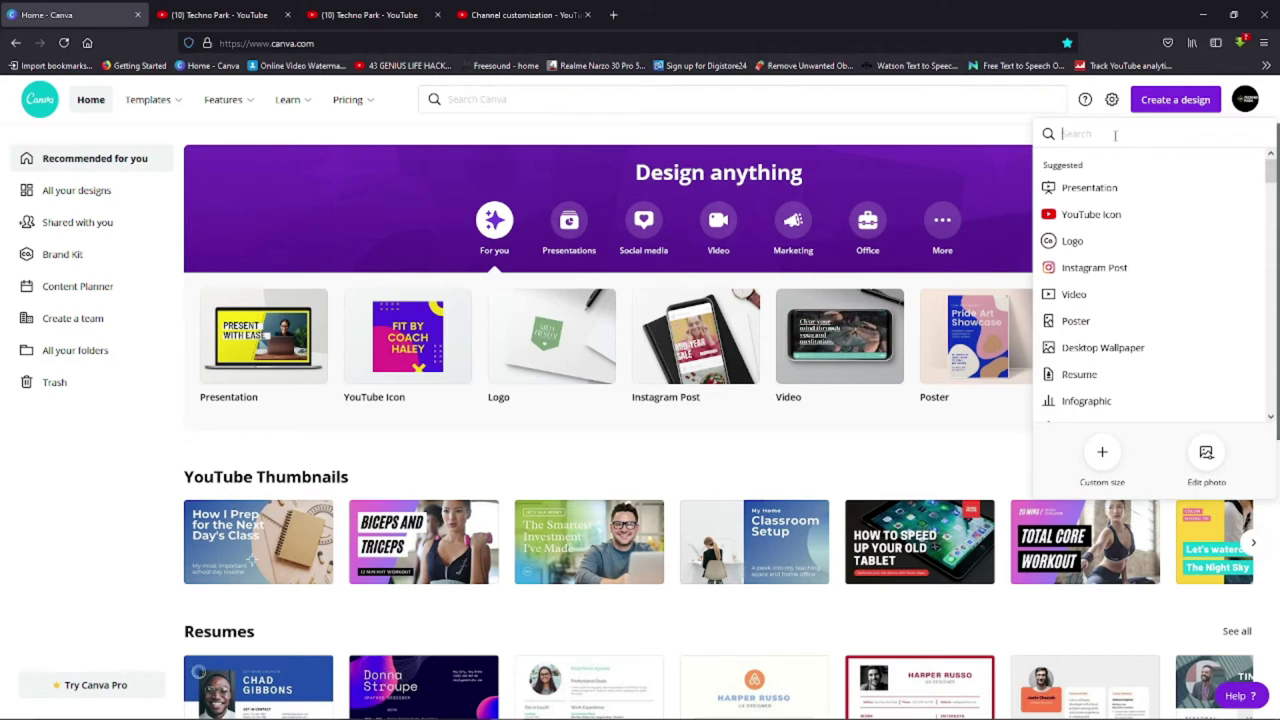
text(thumbn)
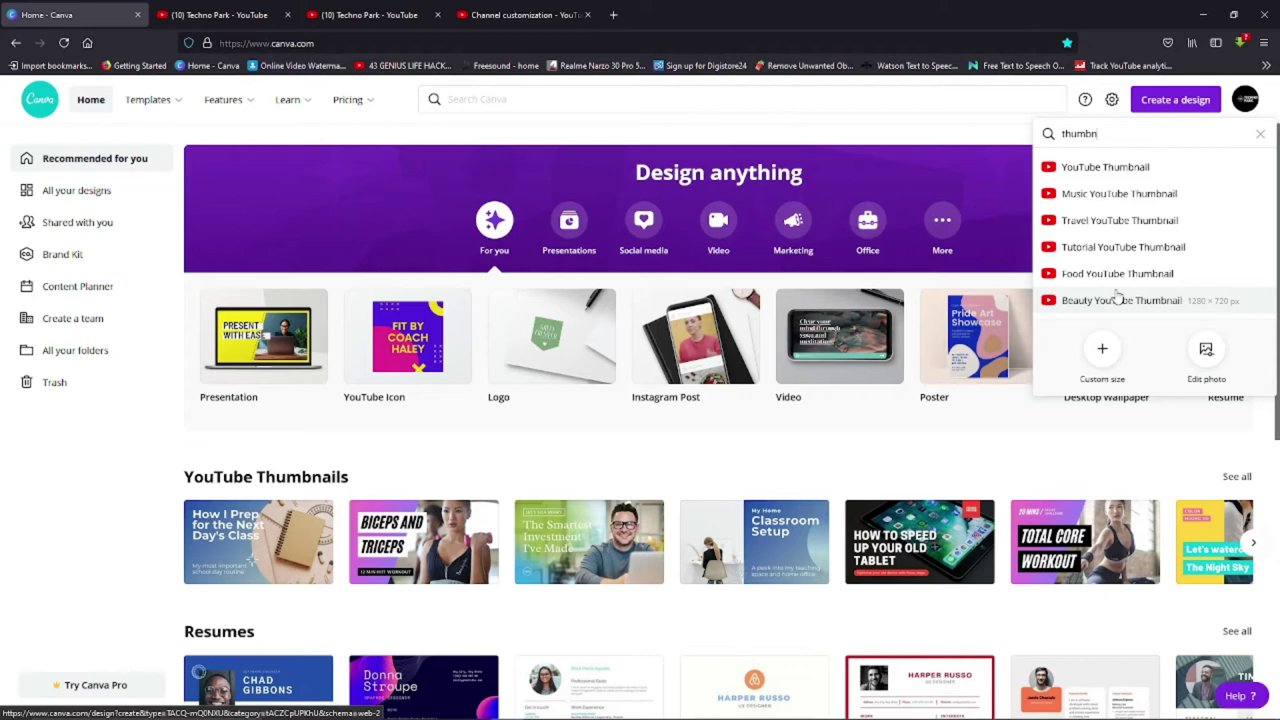
click(1097, 172)
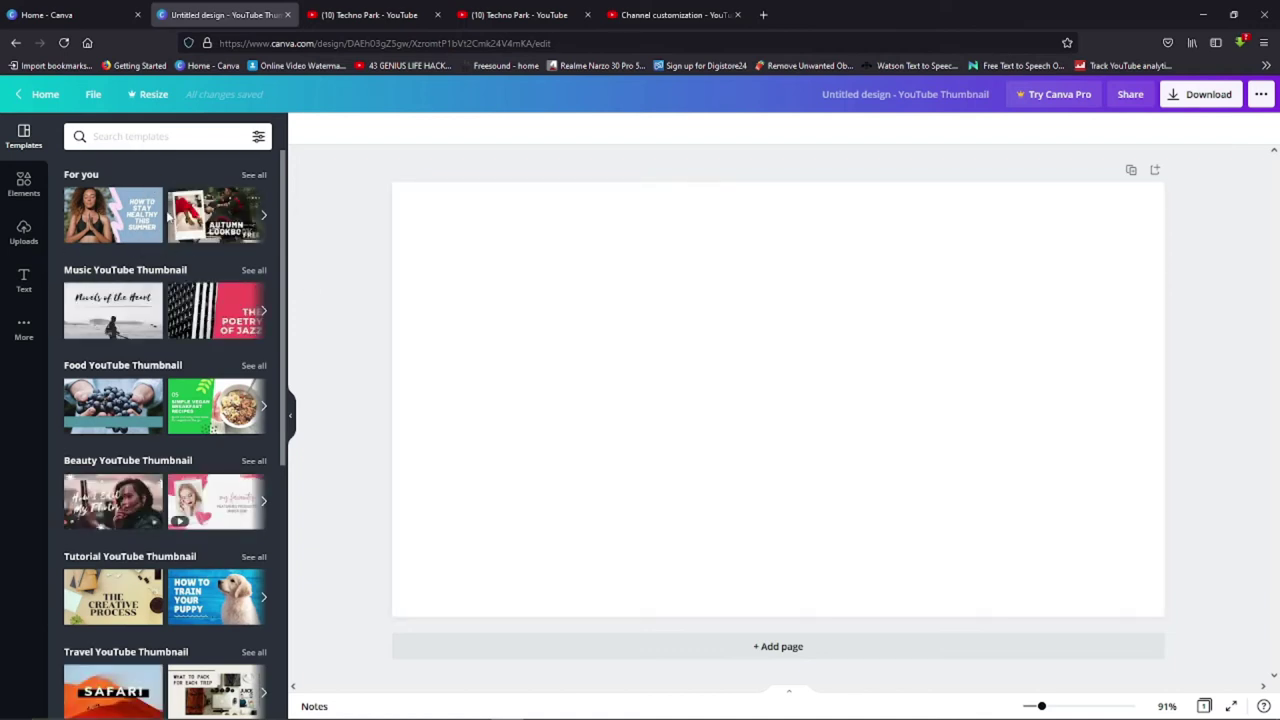
mouse_move(112, 214)
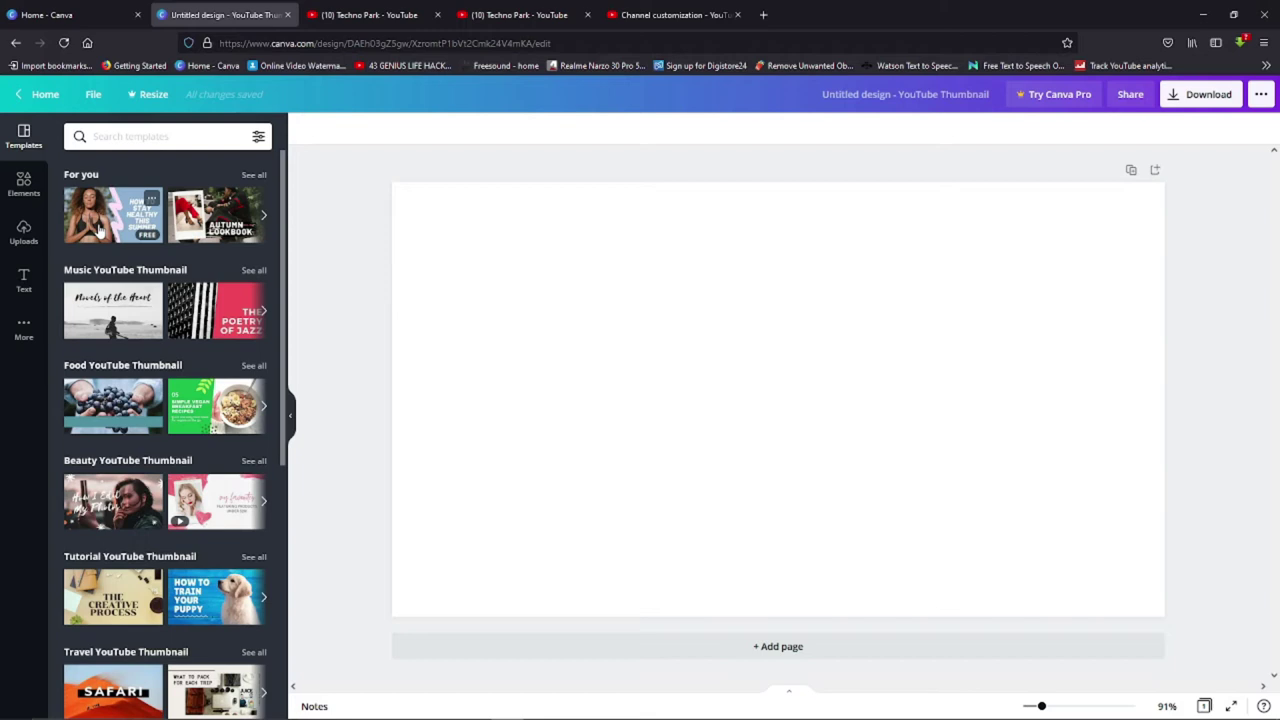
- Apply the '12 Easy Cilantro Recipes' template found with a 'food' template search
click(147, 139)
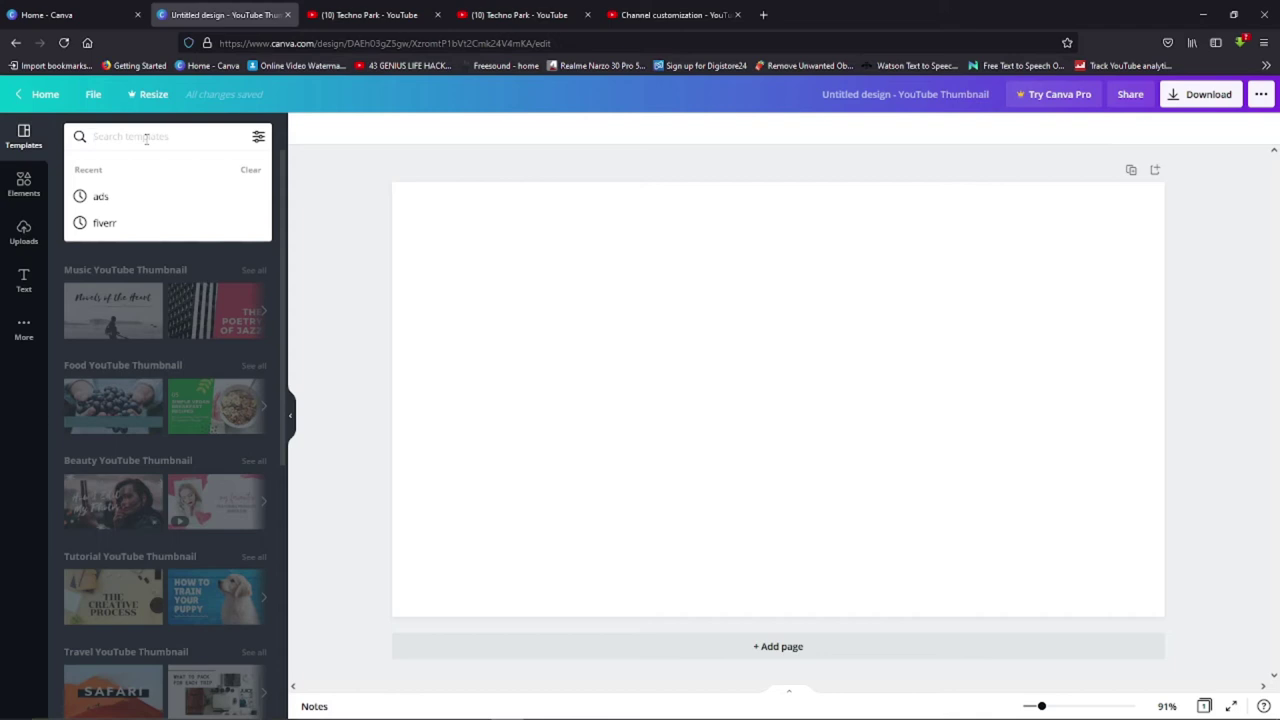
text(food)
key(Return)
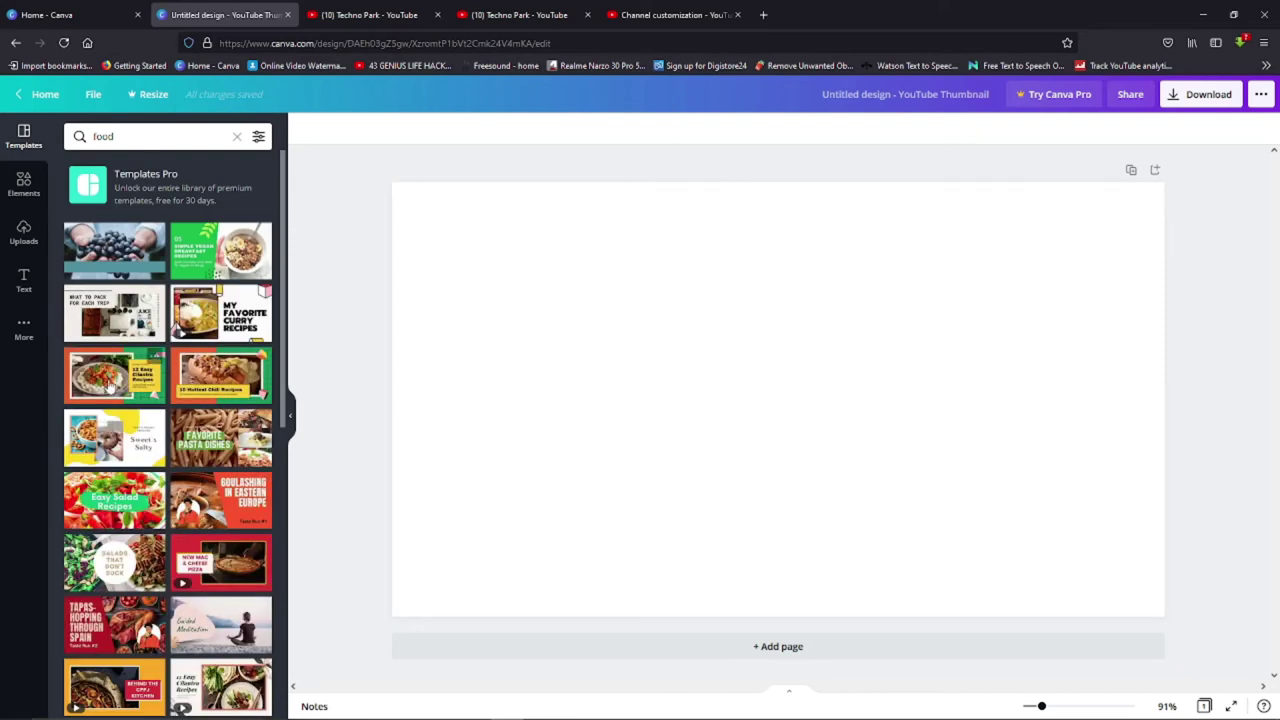
mouse_move(113, 385)
mouse_down()
mouse_move(458, 212)
mouse_move(455, 242)
mouse_up()
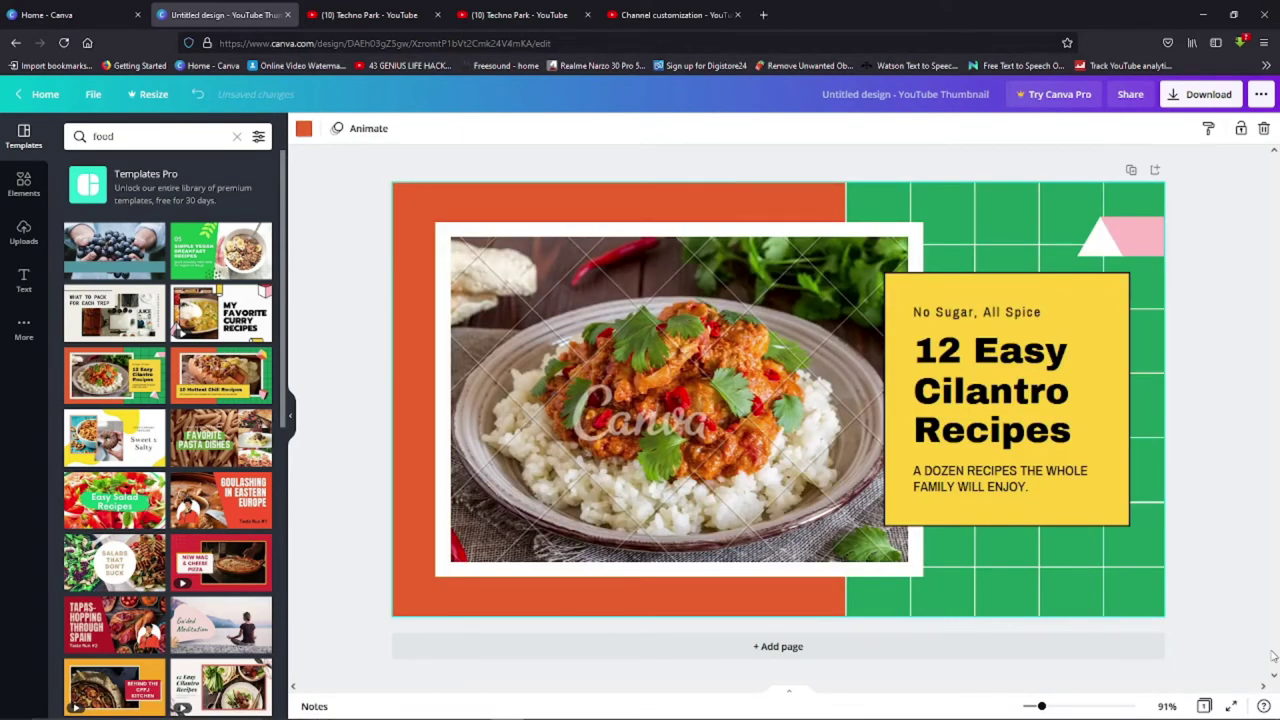
- Delete the curry photo and replace the design with the grapes 'Nutrition 101' template
click(1235, 198)
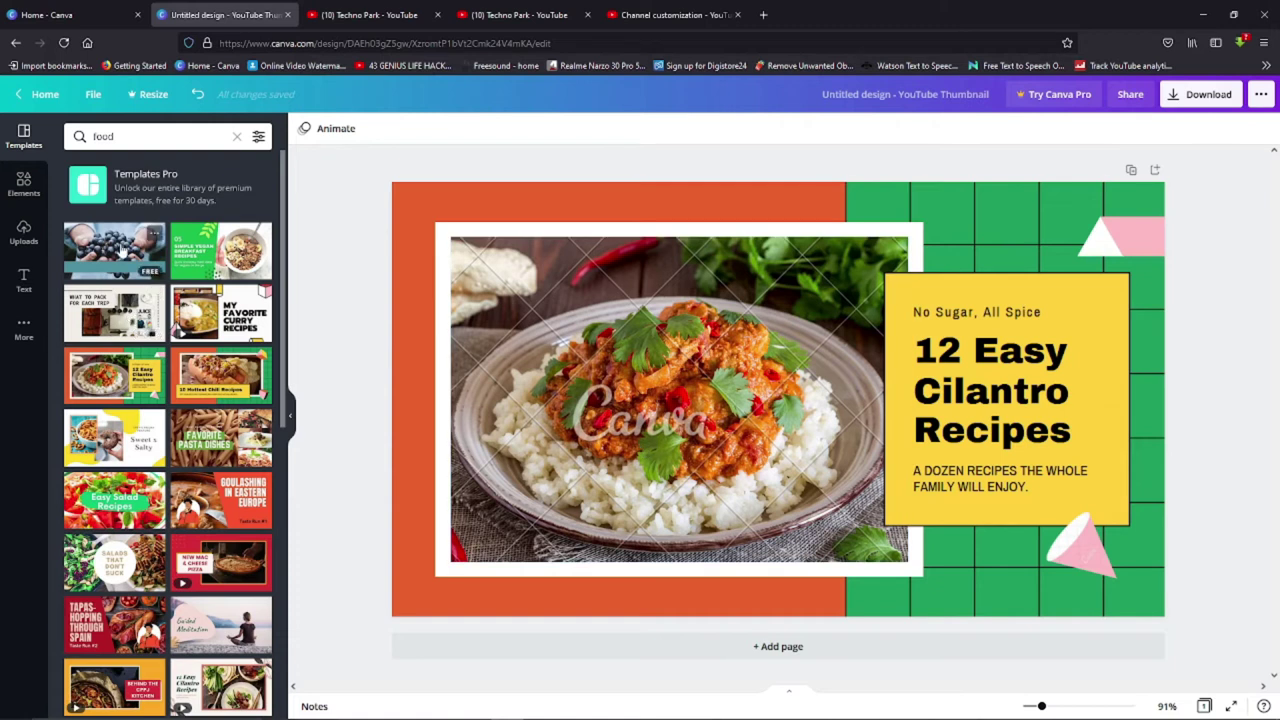
right_click(560, 340)
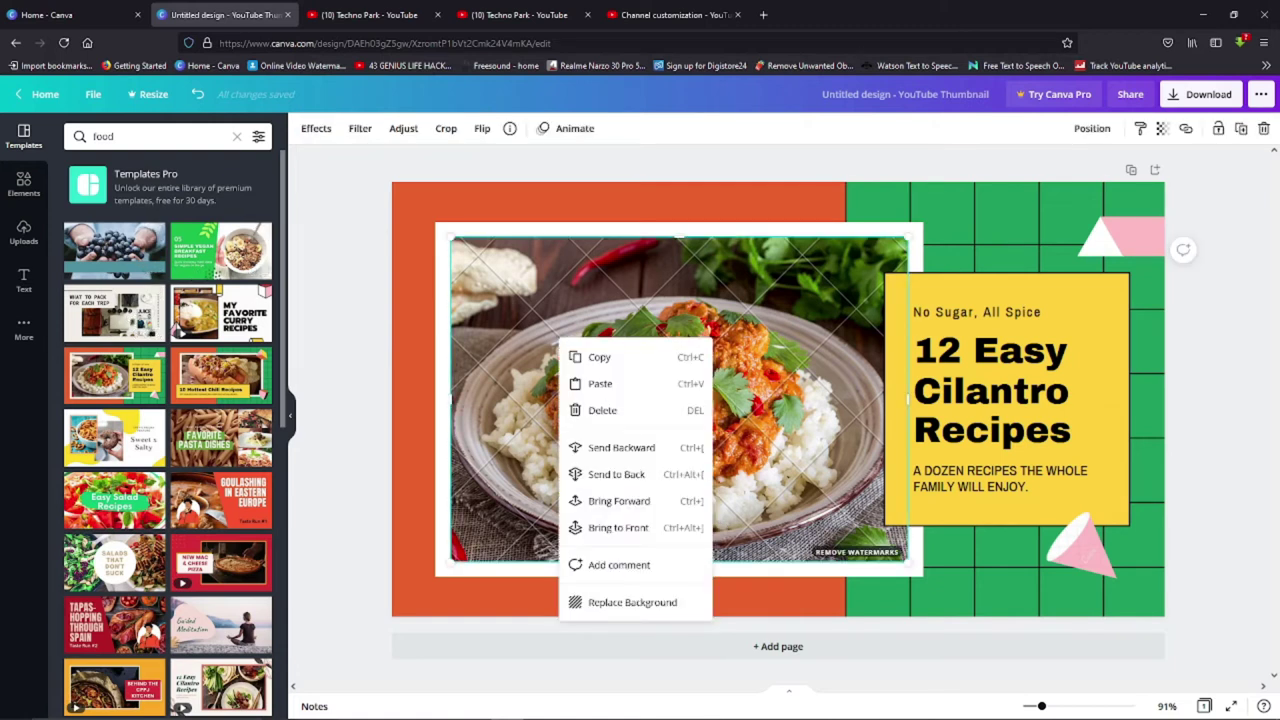
click(637, 409)
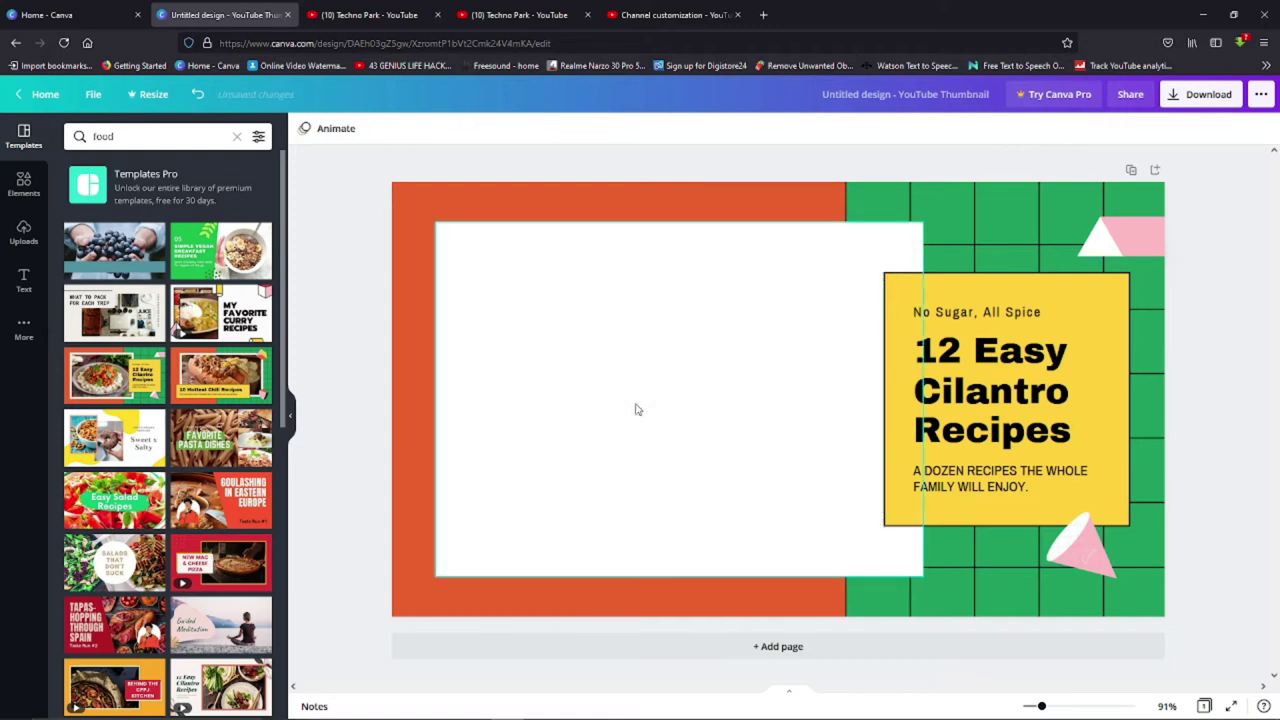
click(1060, 240)
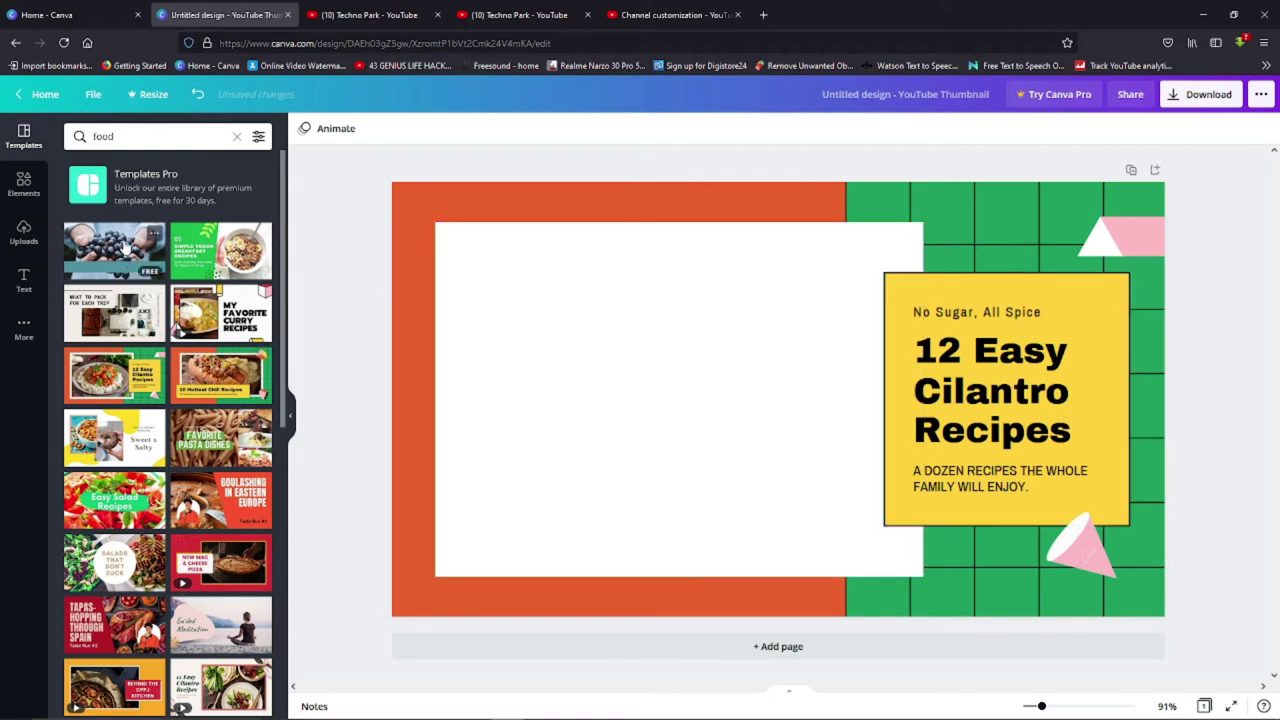
drag(126, 248, 396, 203)
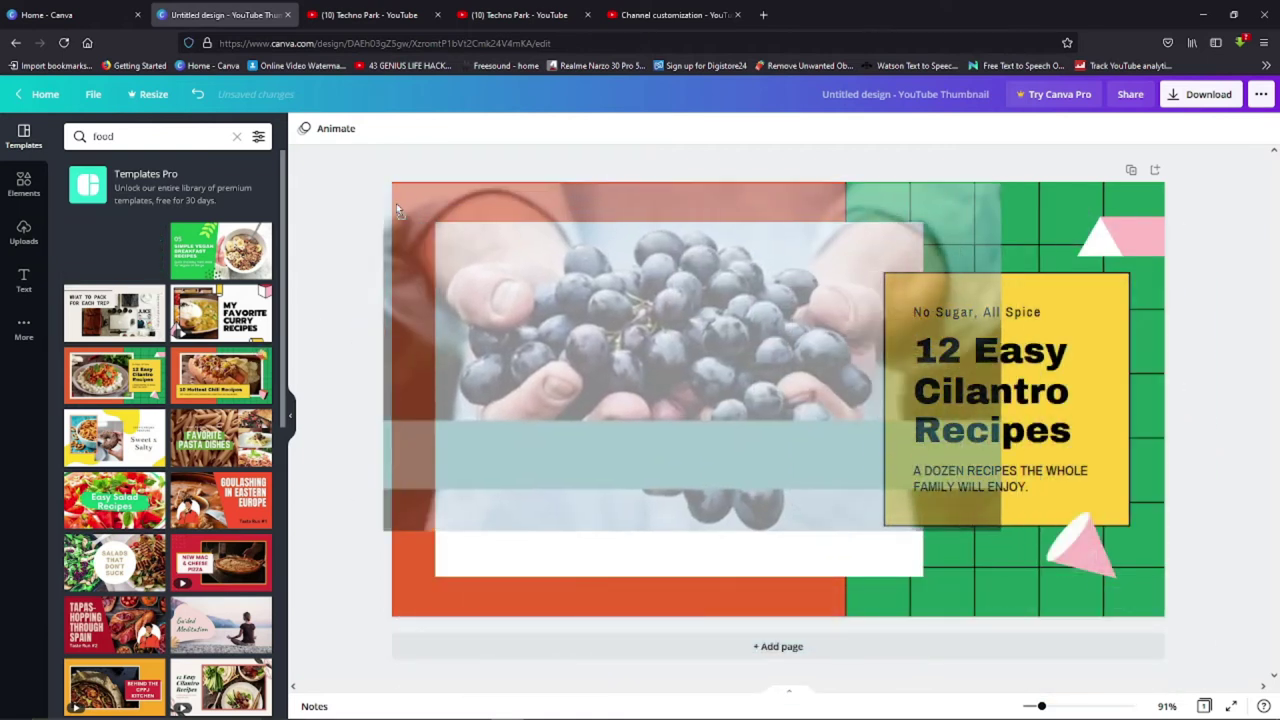
drag(396, 203, 449, 209)
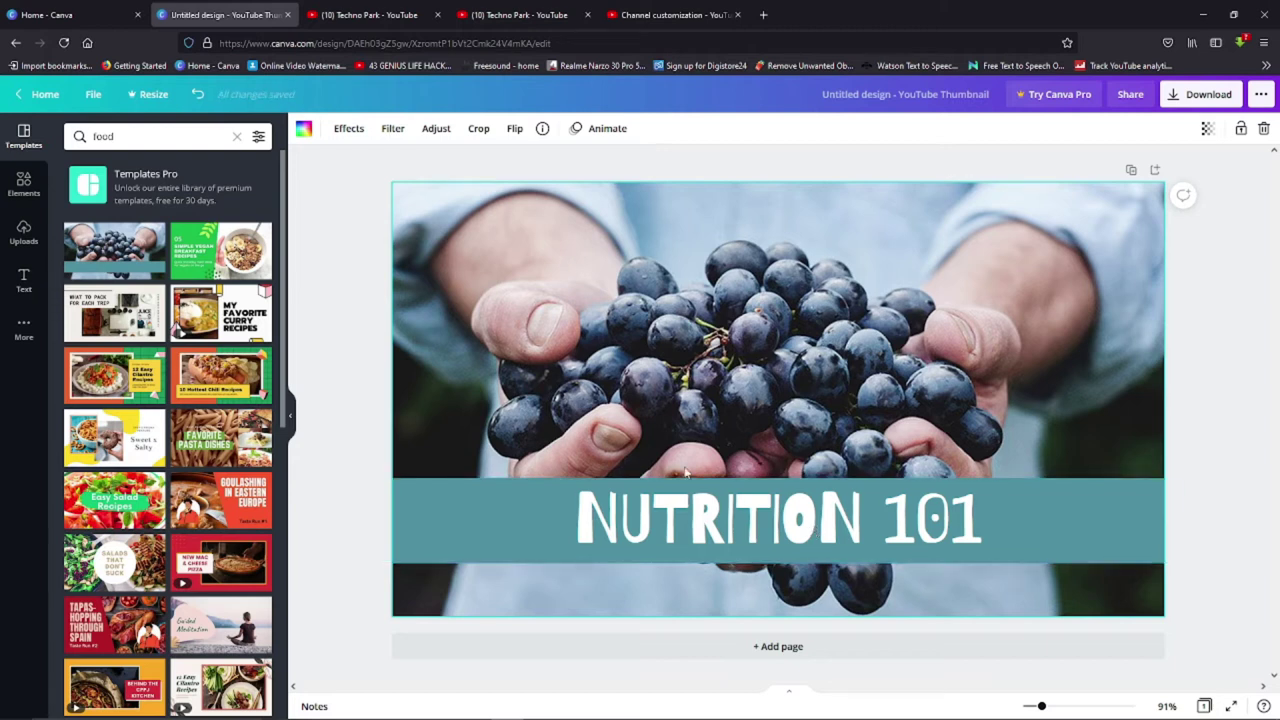
- Replace the banner text NUTRITION 101 with HEALTHY FOOD
click(705, 518)
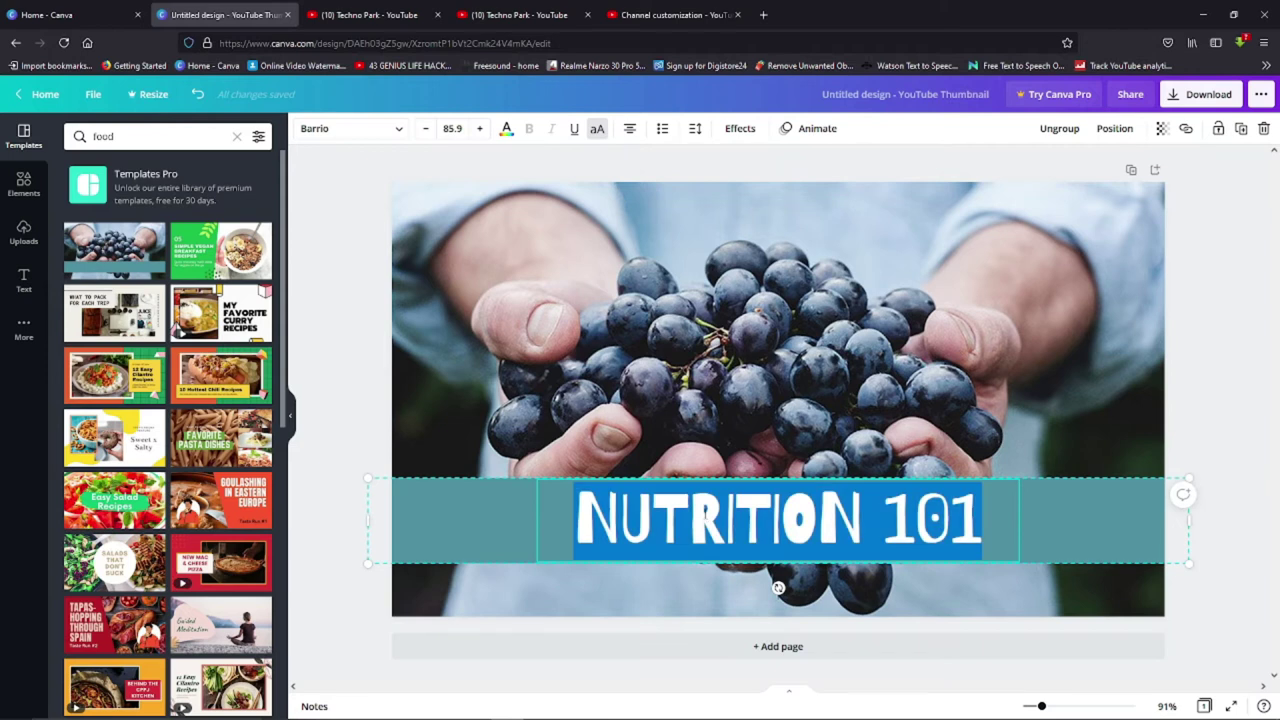
key(BackSpace)
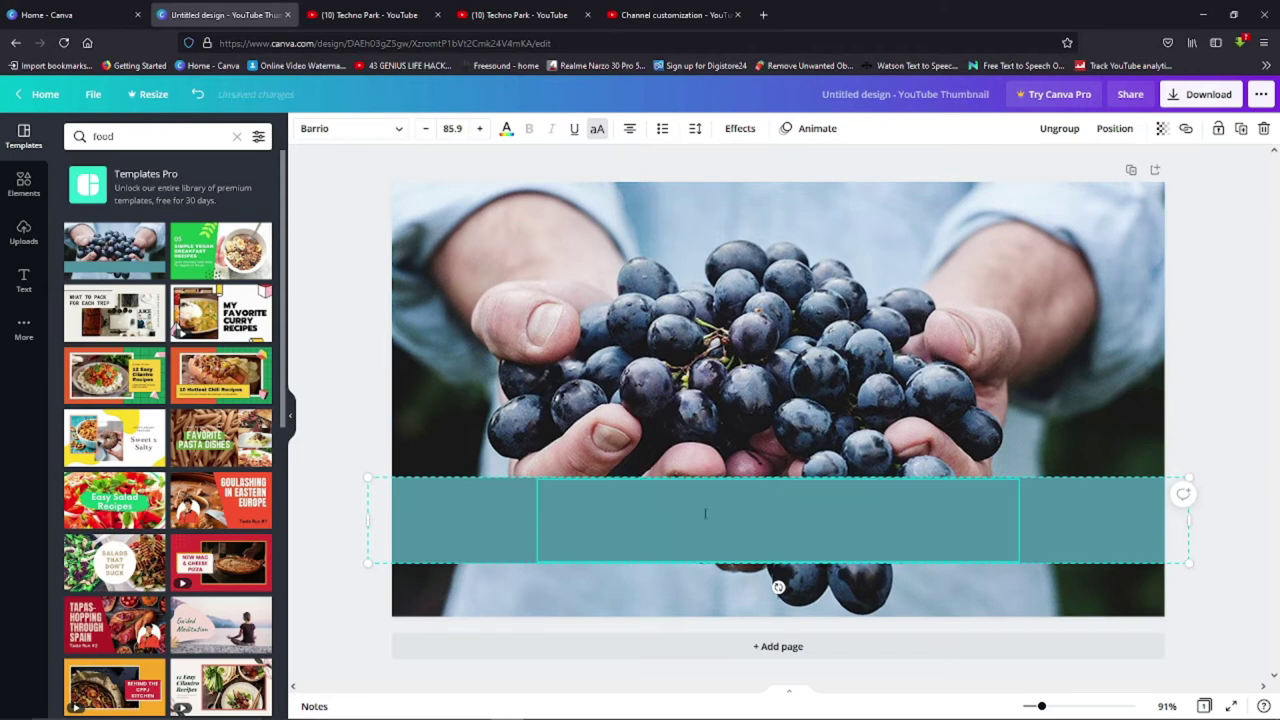
text(HEALTHY FOO)
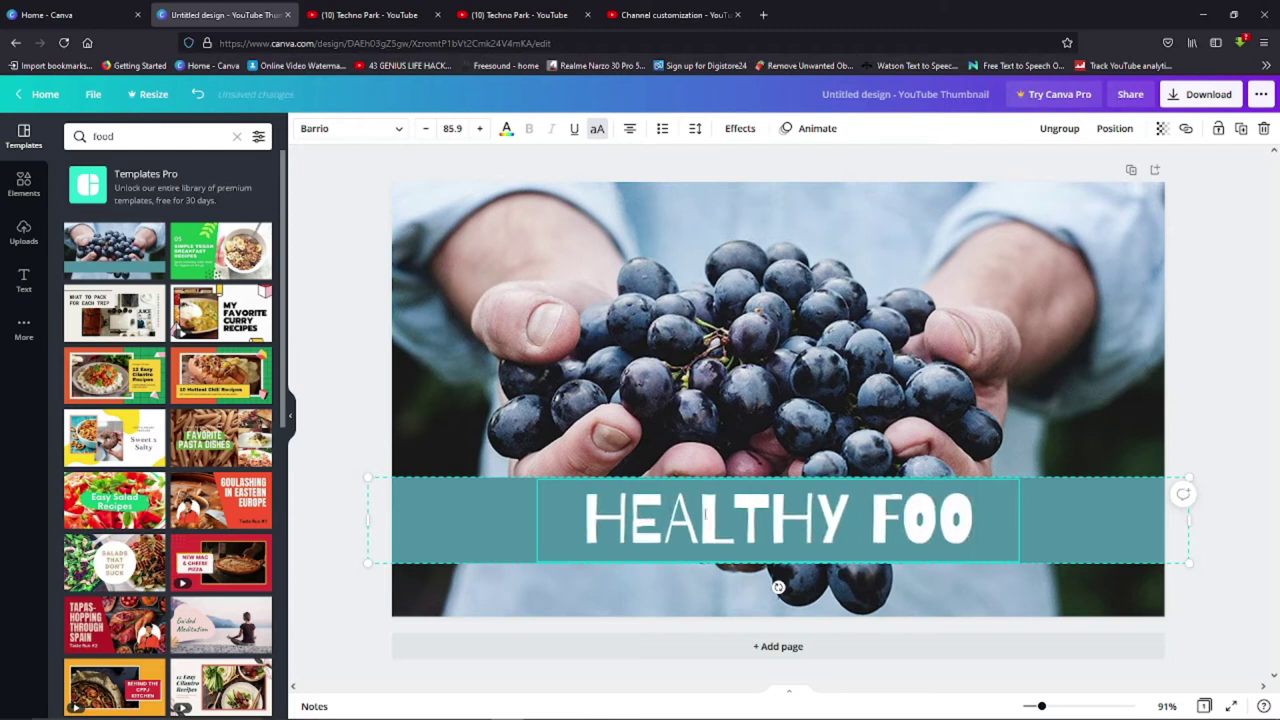
text(D)
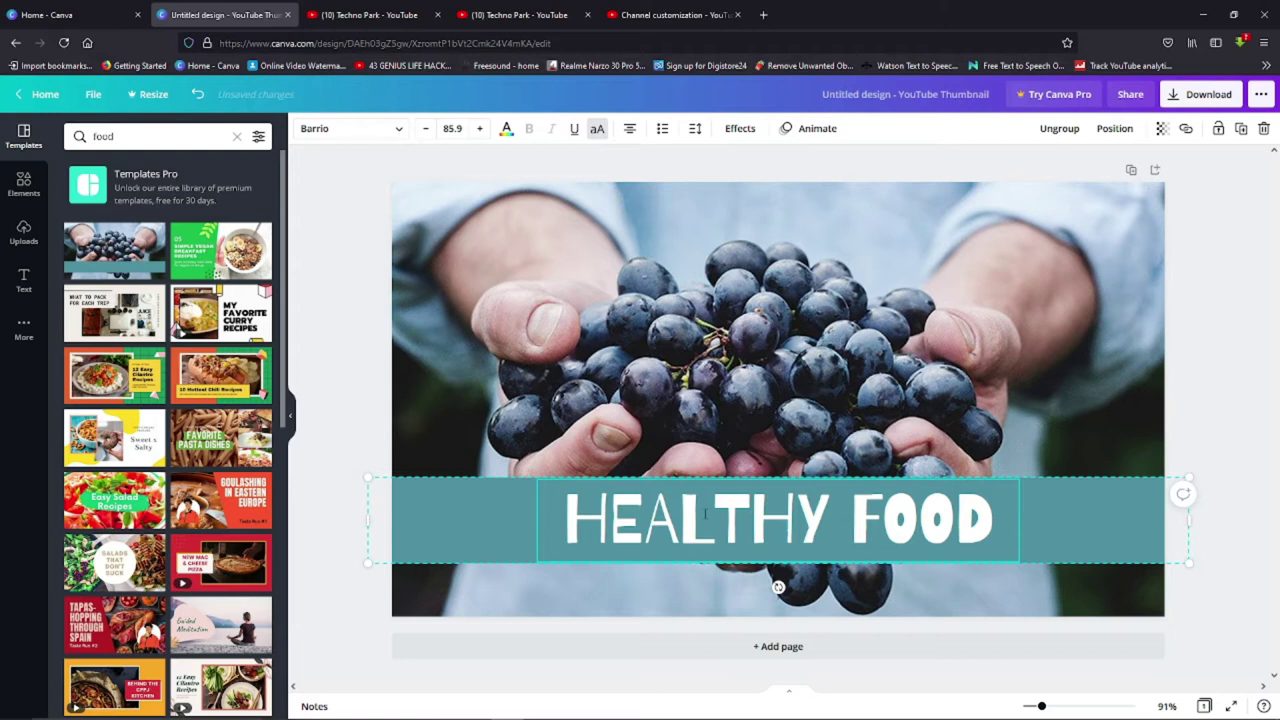
click(1049, 600)
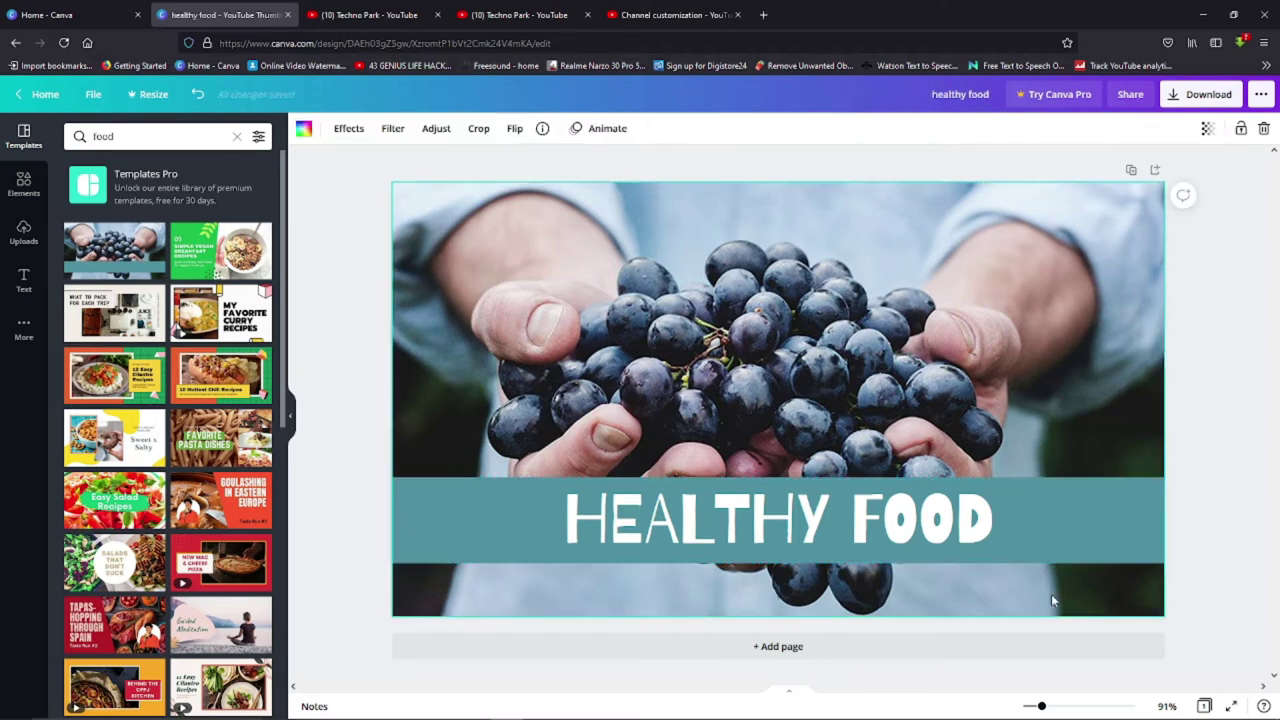
- Download the HEALTHY FOOD thumbnail as a PNG and show the uploaded images
click(1219, 103)
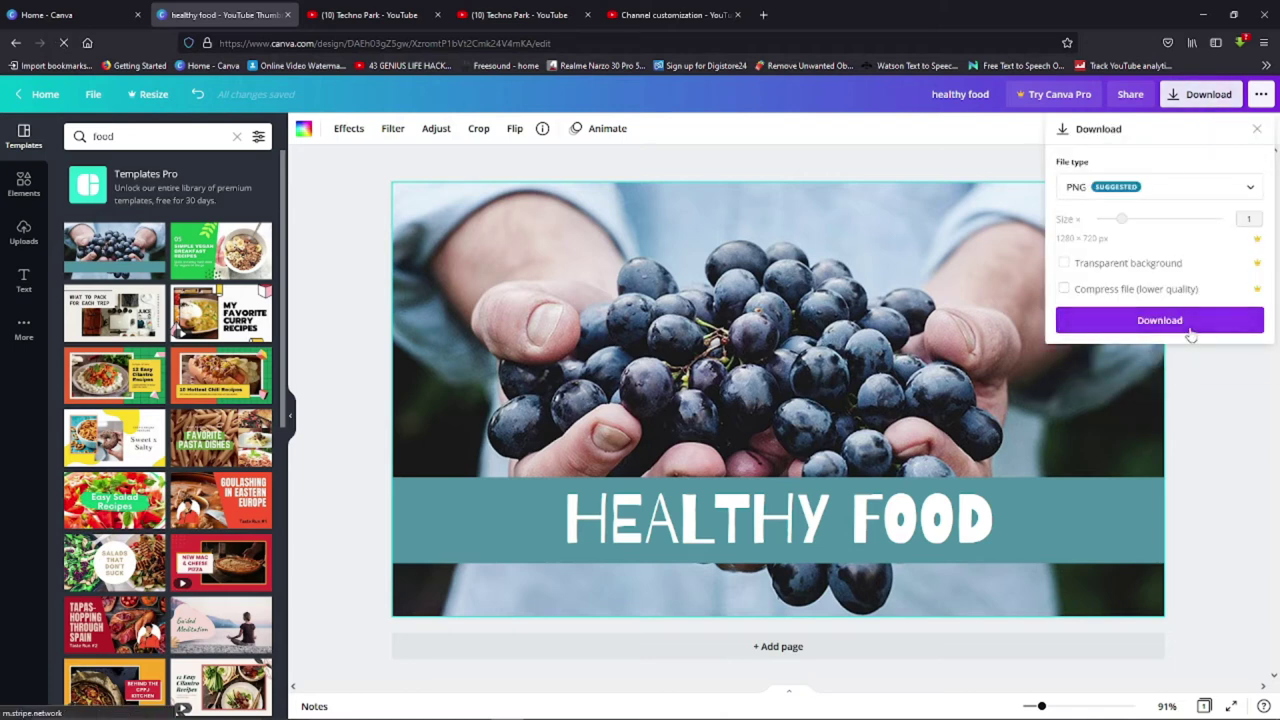
click(1220, 412)
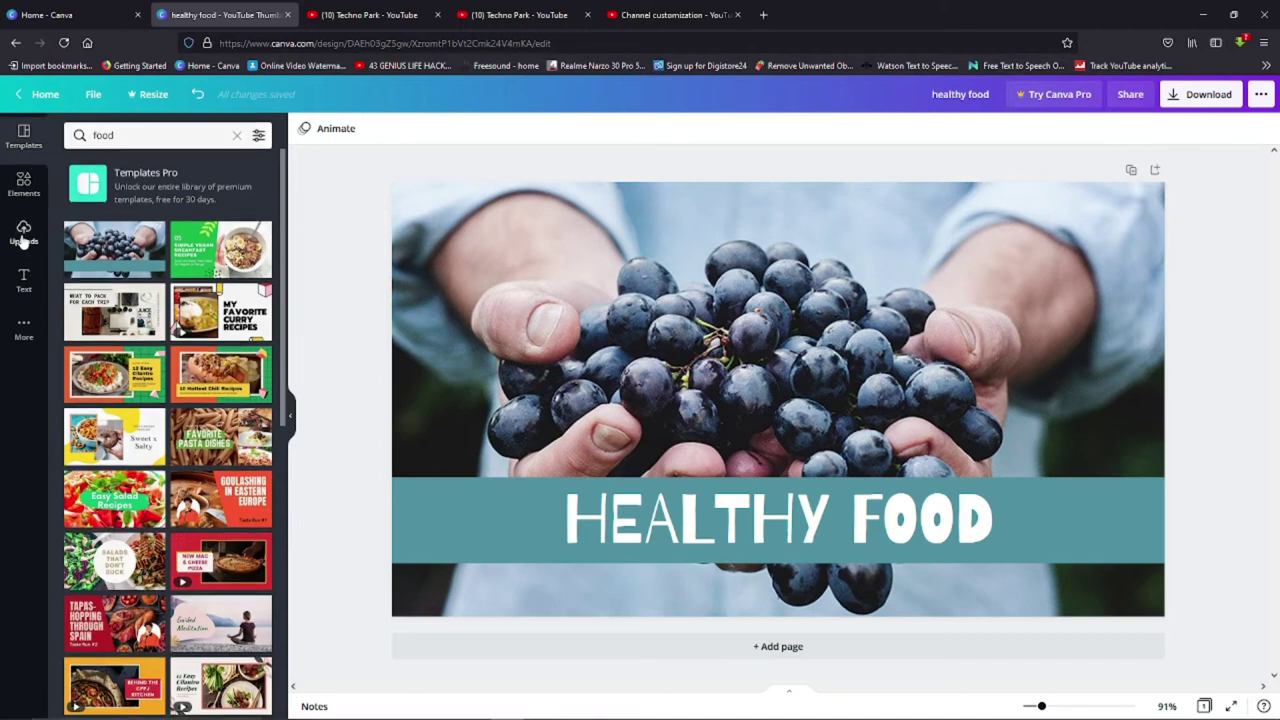
click(23, 238)
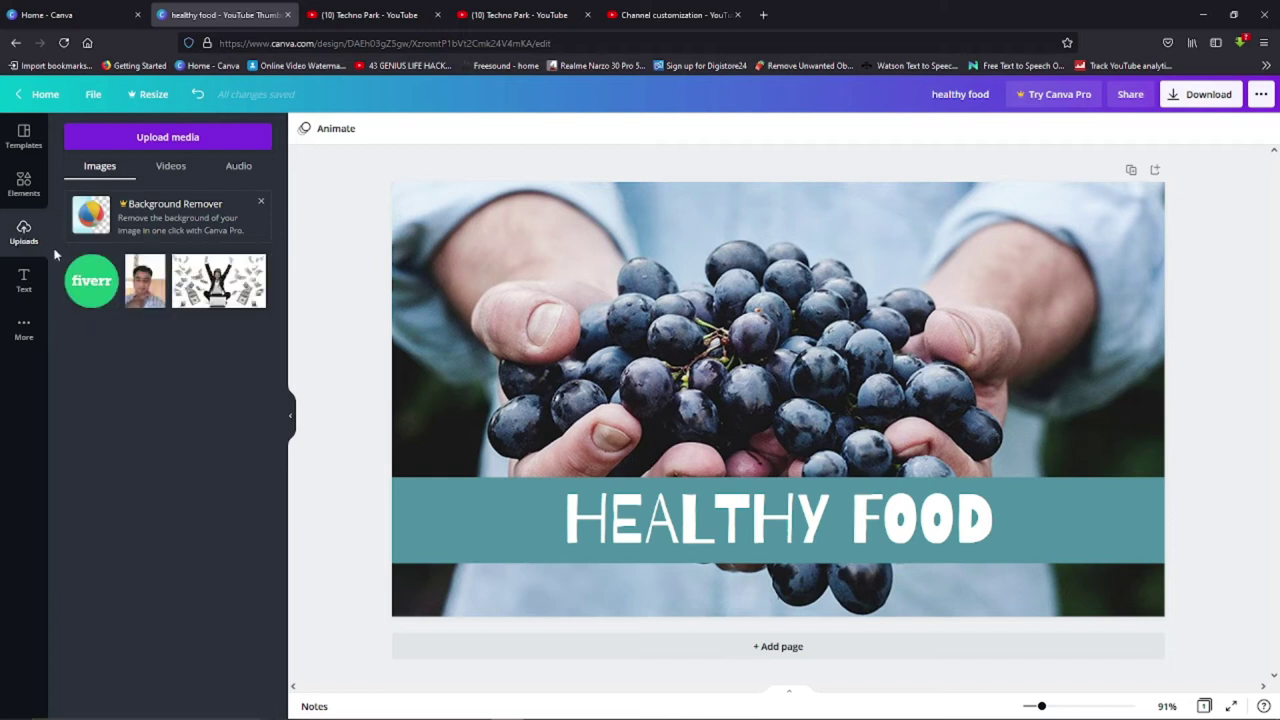
click(136, 140)
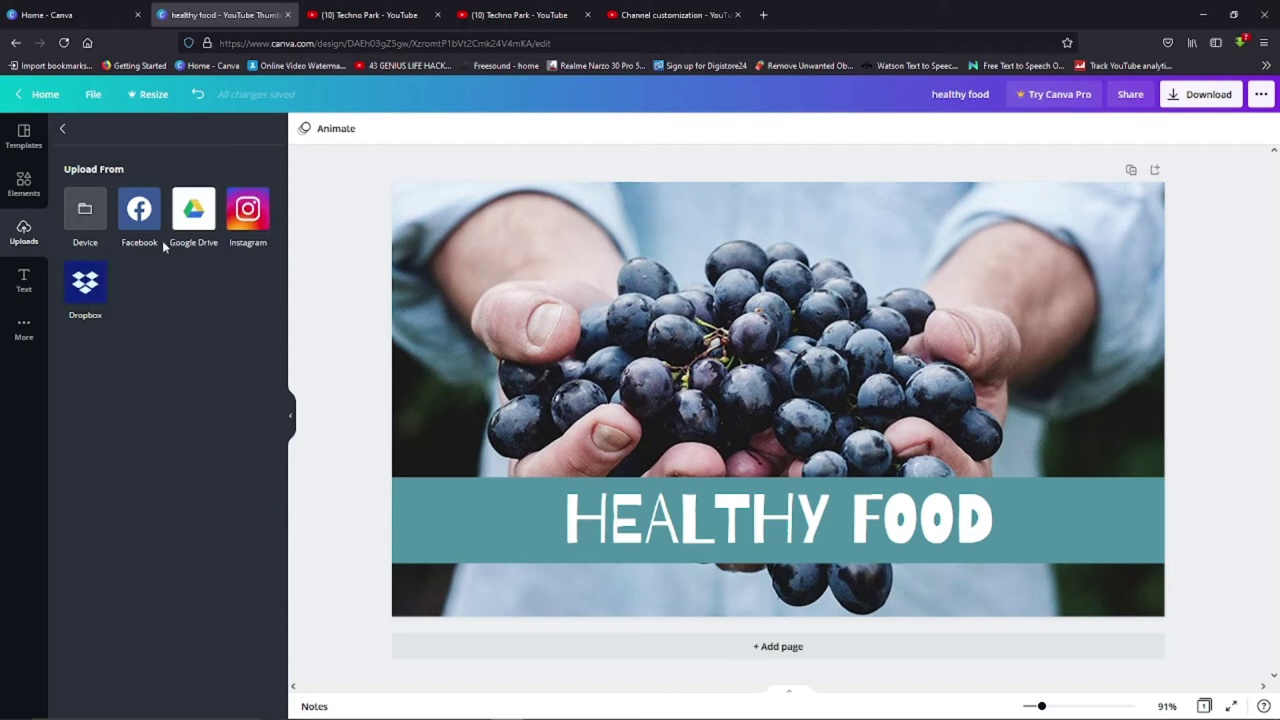
click(88, 215)
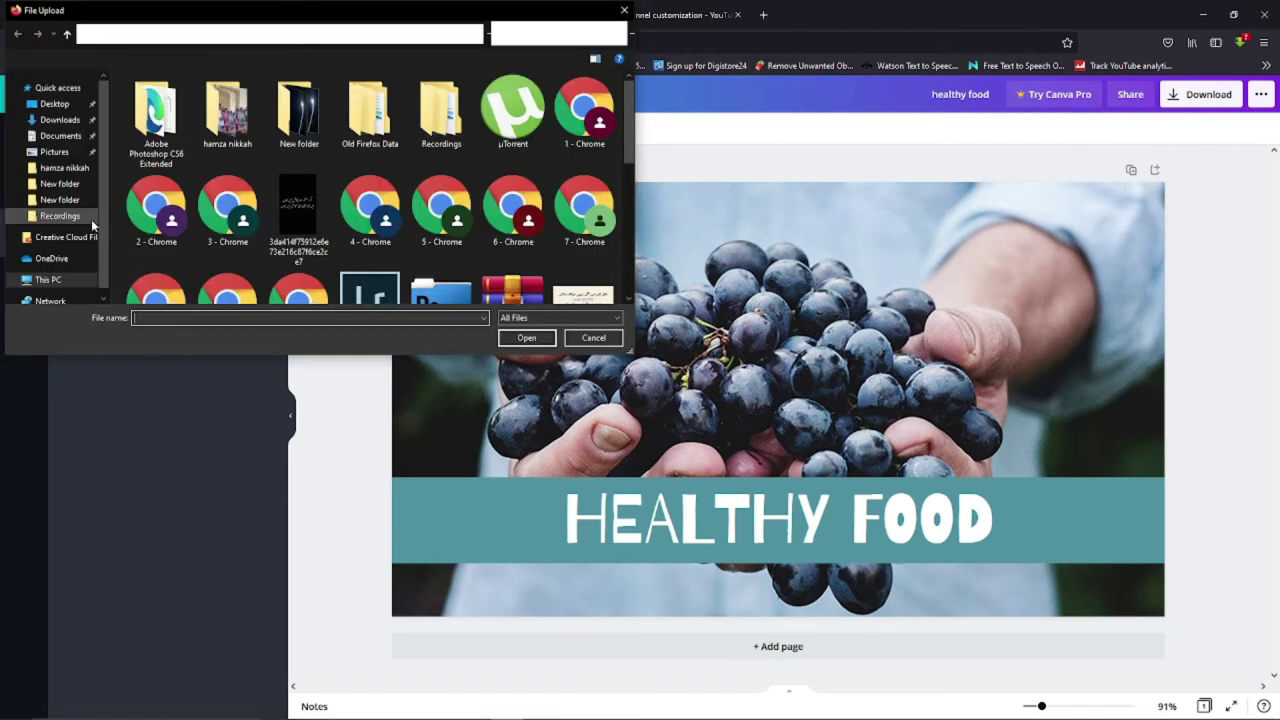
click(626, 12)
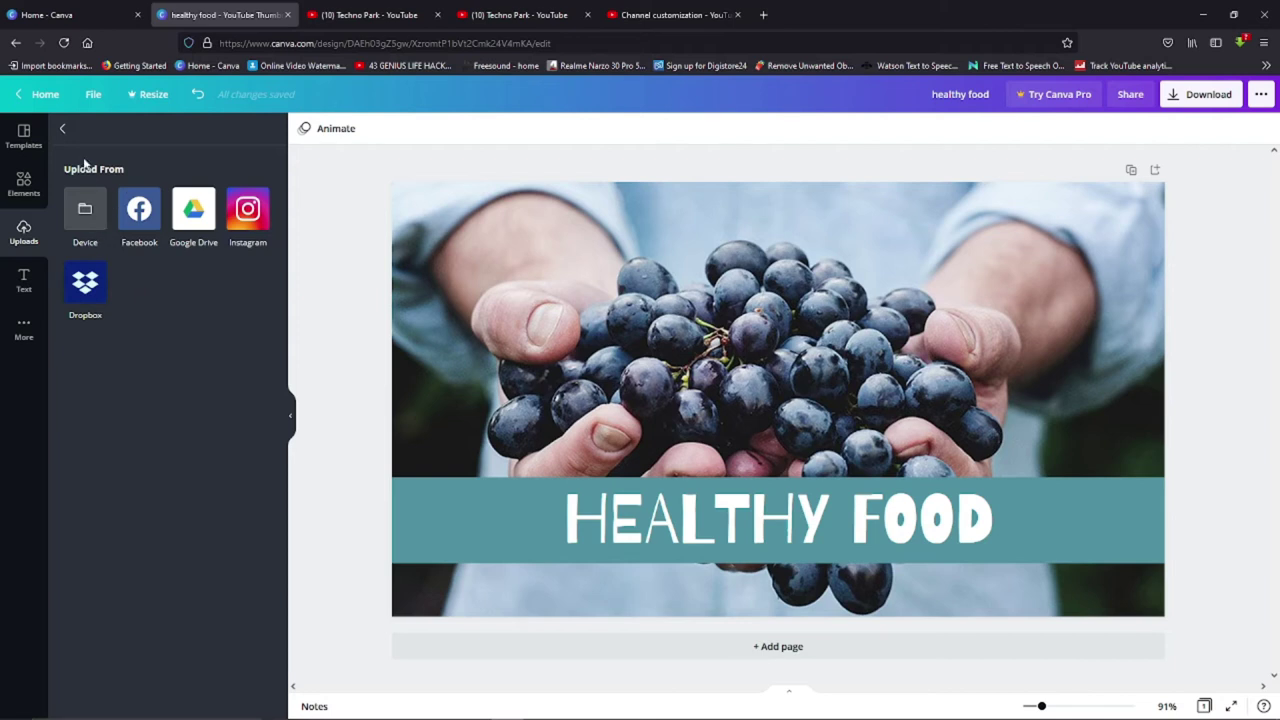
click(63, 129)
click(63, 130)
click(64, 130)
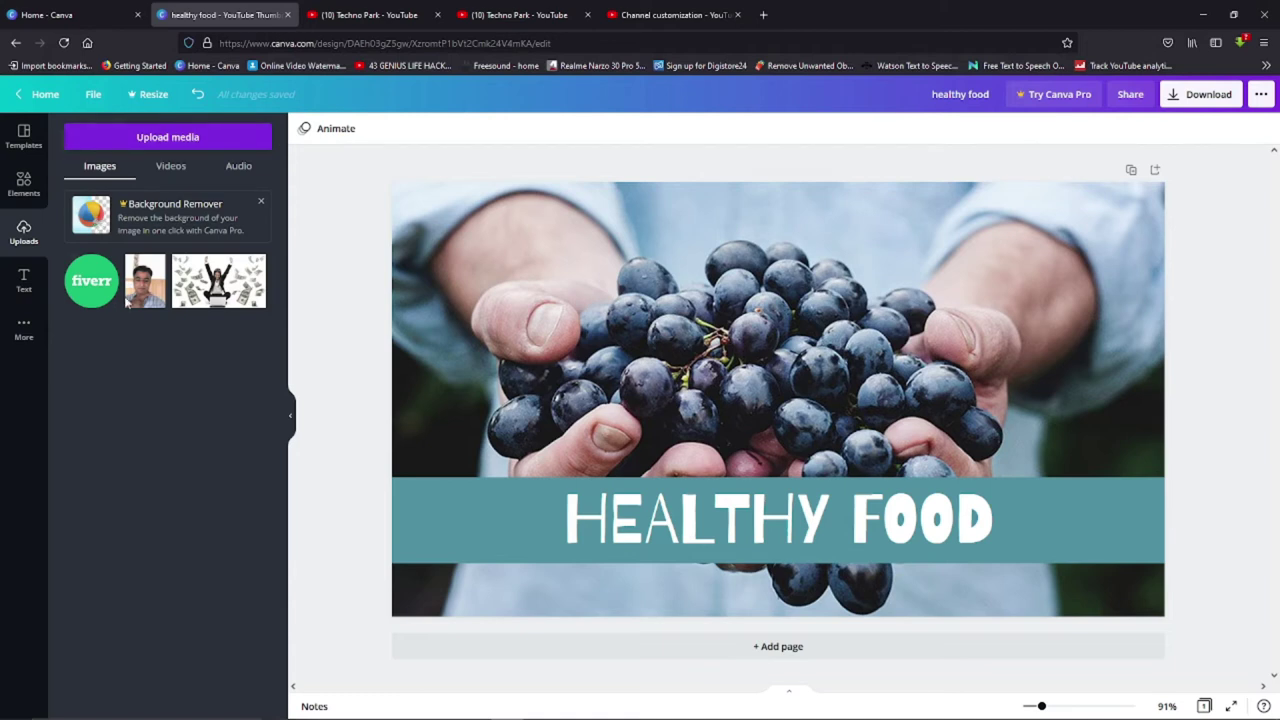
- Place the uploaded green fiverr logo over the grapes, then return to Canva home
drag(91, 281, 493, 334)
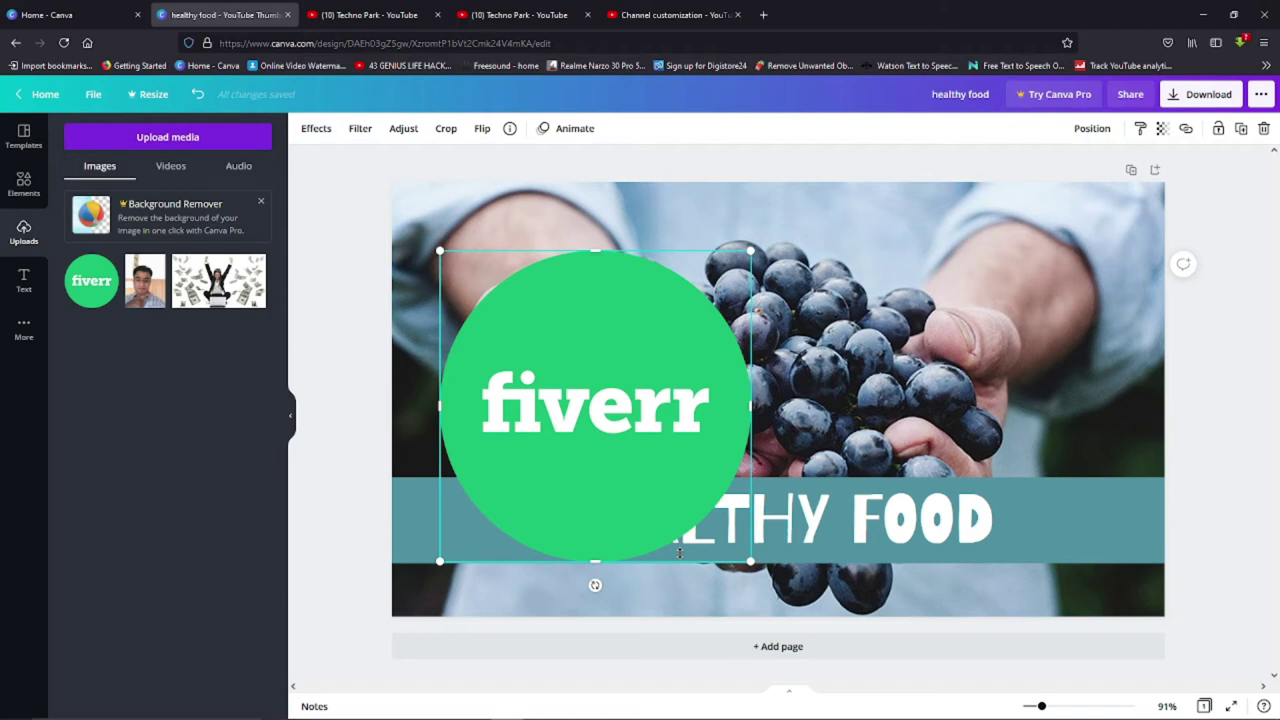
click(76, 6)
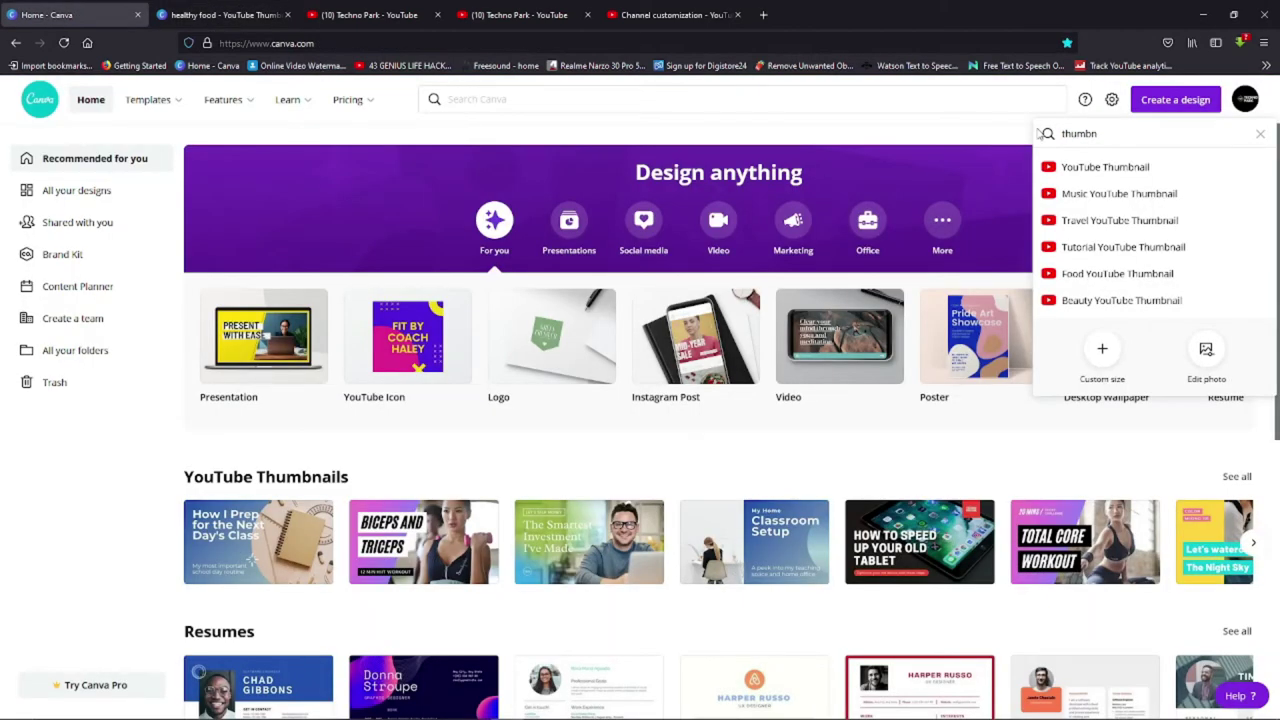
- Start a blank YouTube Channel Art design by searching 'youtube art'
click(1041, 133)
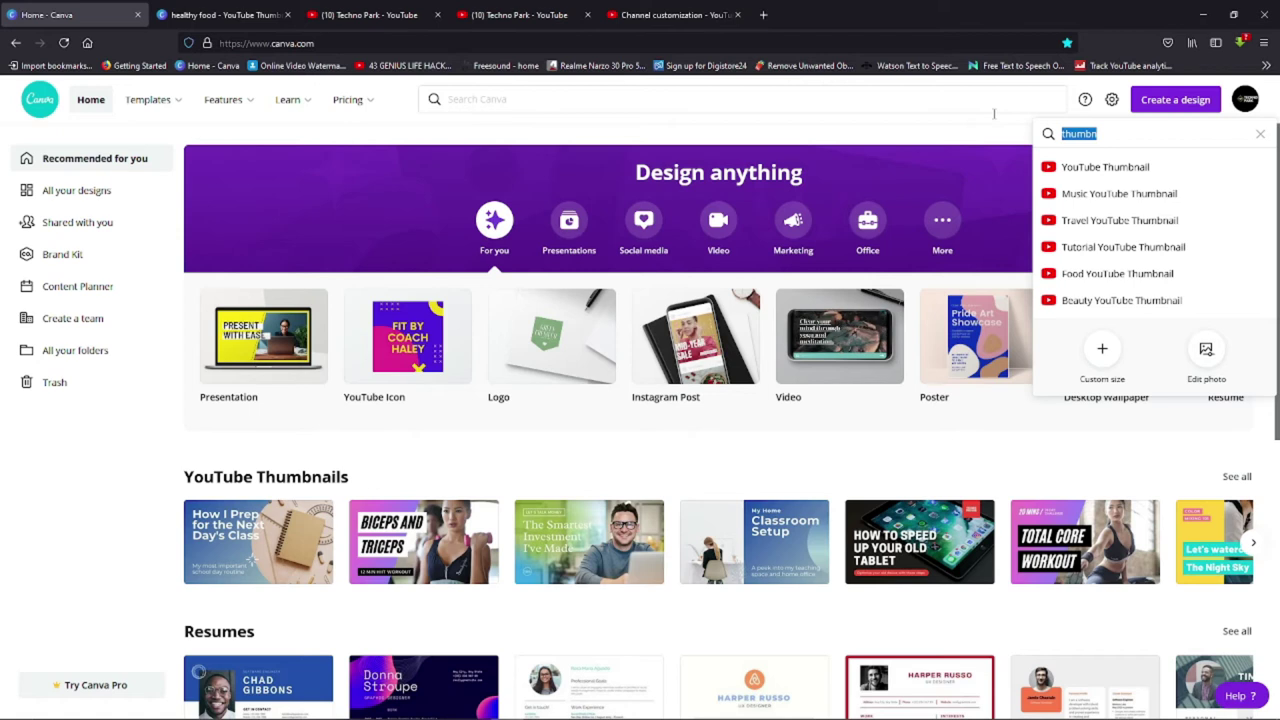
text(youtube)
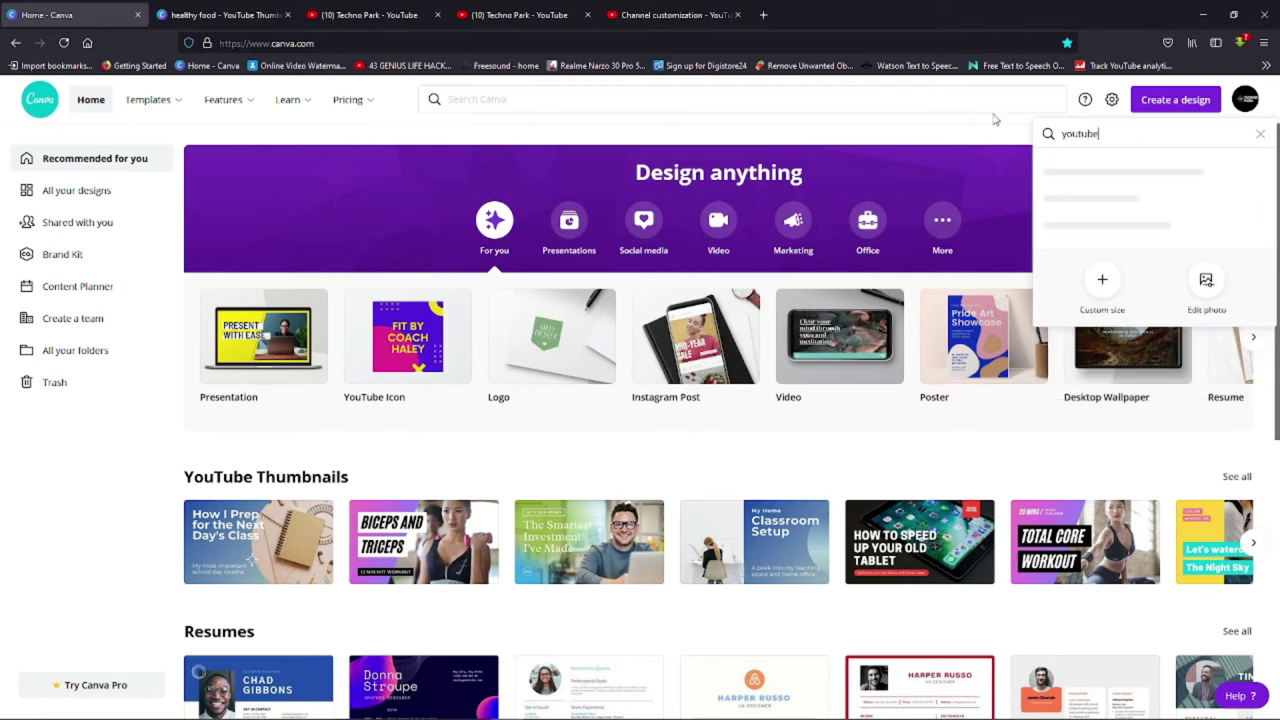
text( art)
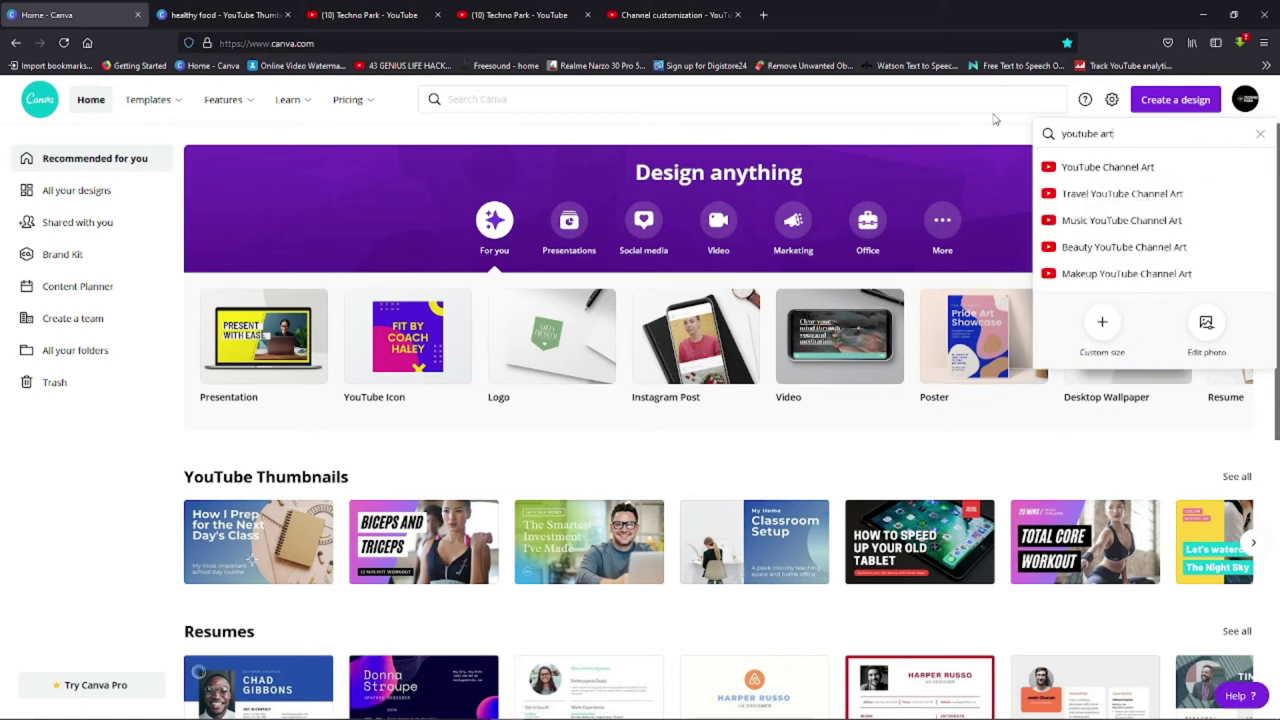
click(1109, 170)
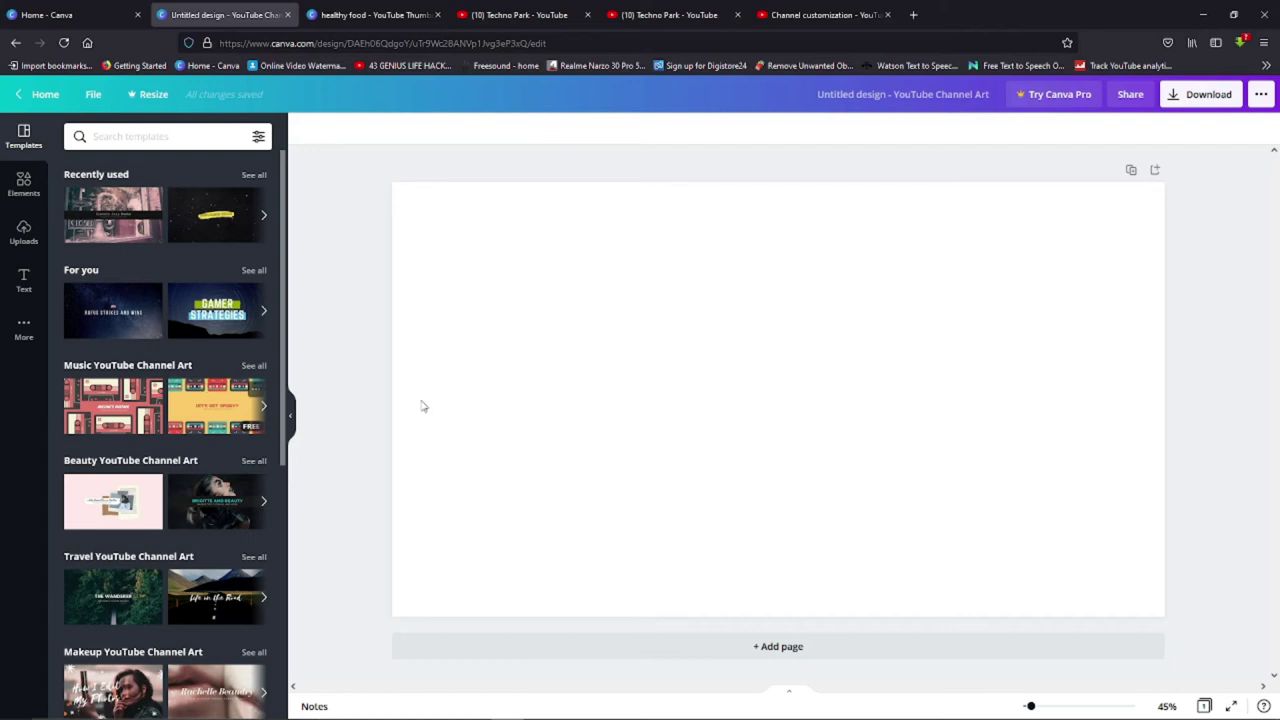
mouse_move(216, 311)
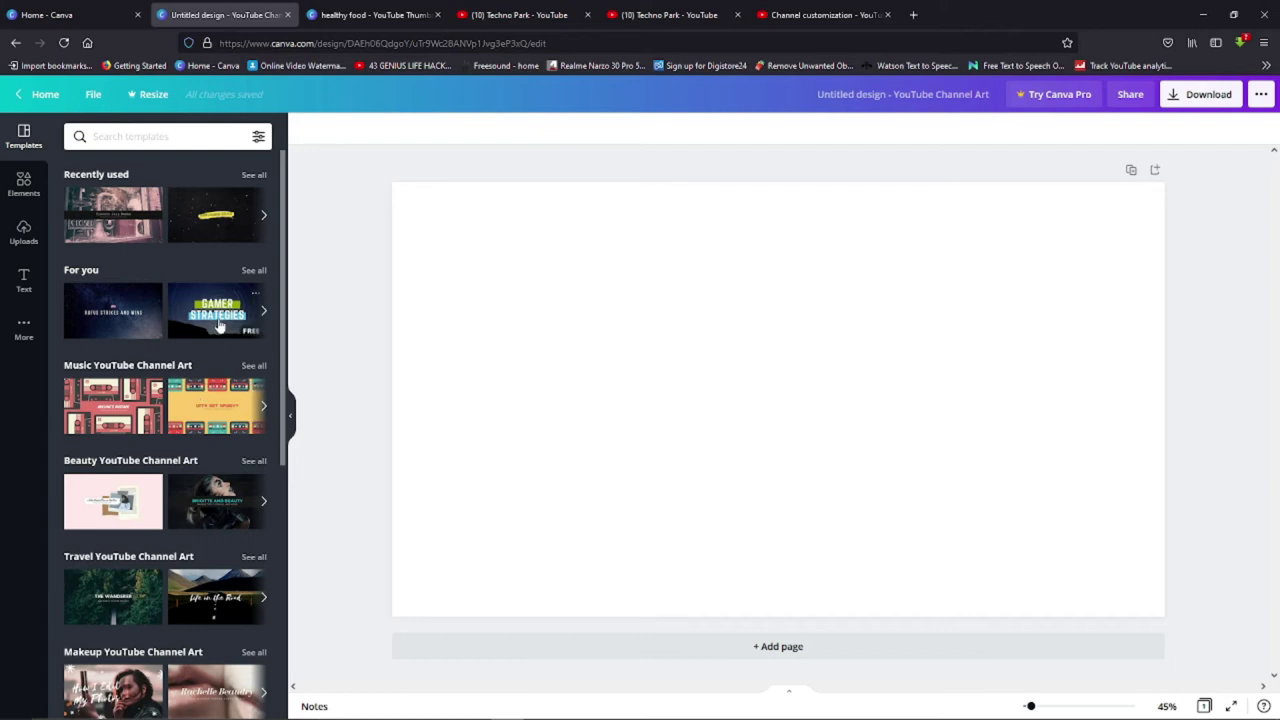
- Apply the GAMER STRATEGIES starry-sky template, then switch to the Techno Park YouTube tab
mouse_move(218, 326)
mouse_down()
mouse_move(524, 272)
mouse_move(440, 220)
mouse_up()
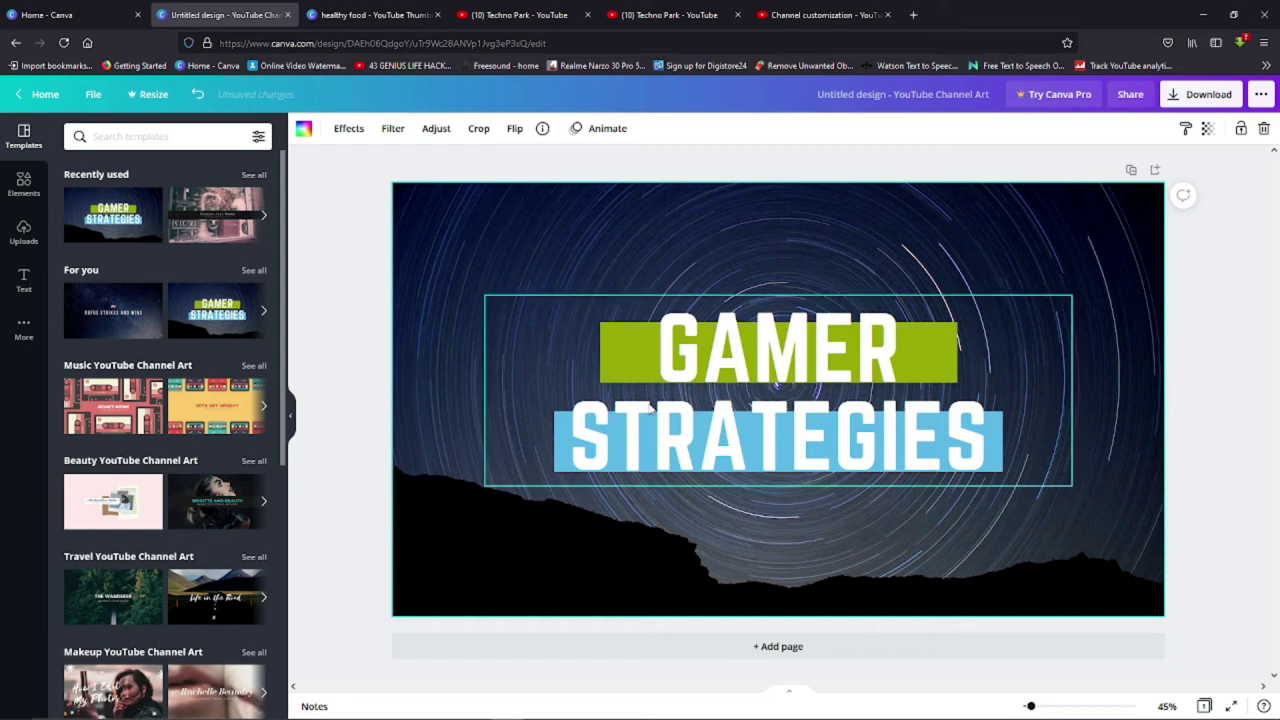
click(669, 14)
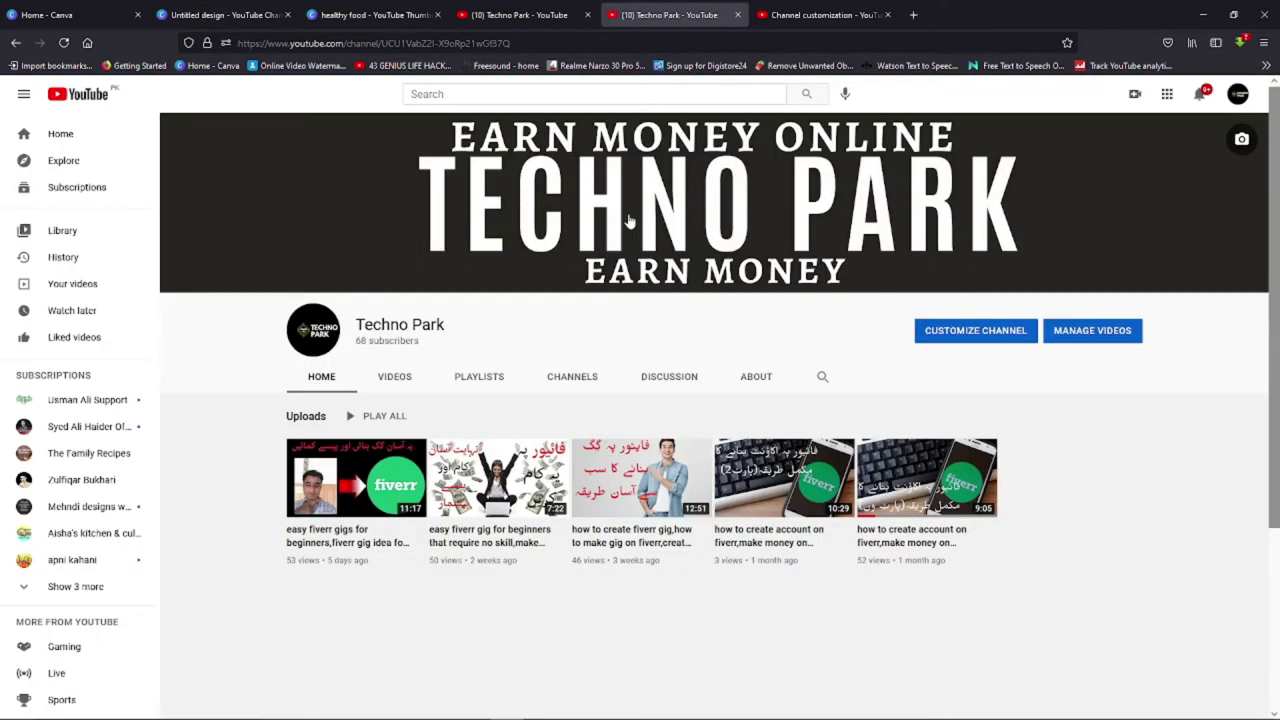
- Compare the YouTube channel customization settings with the channel art and healthy food designs, then return to Canva home
click(808, 15)
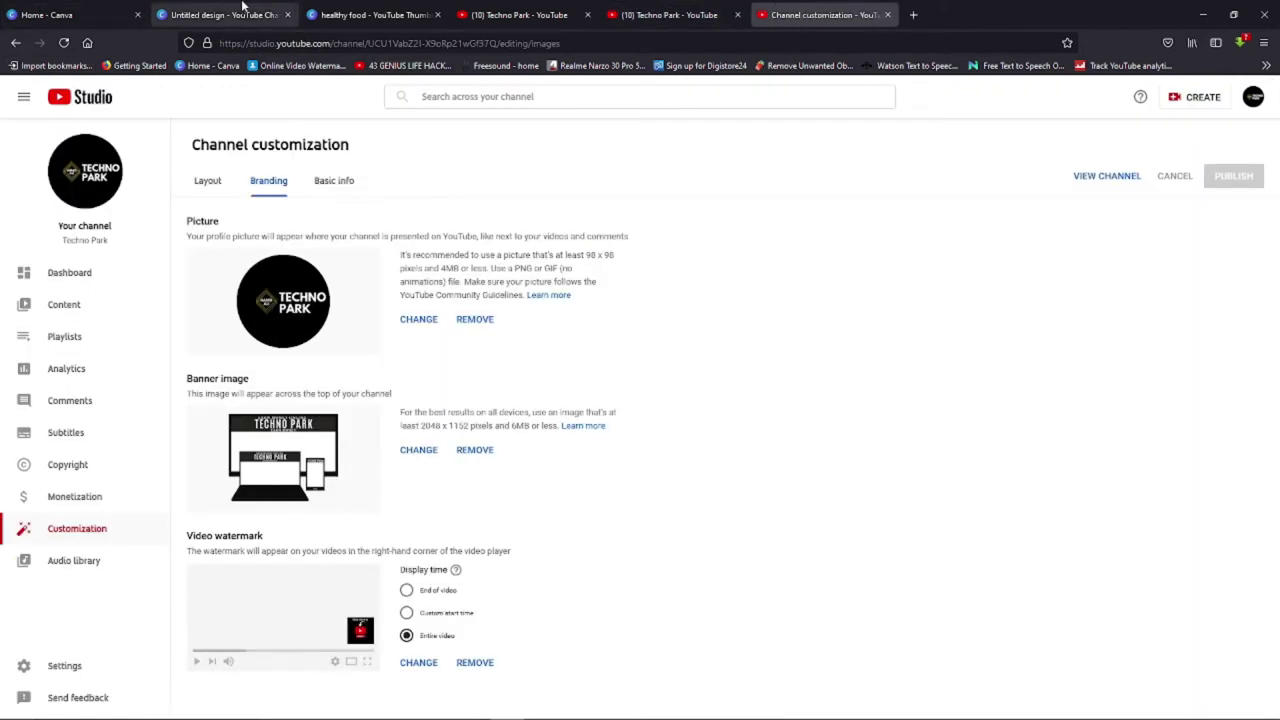
click(225, 15)
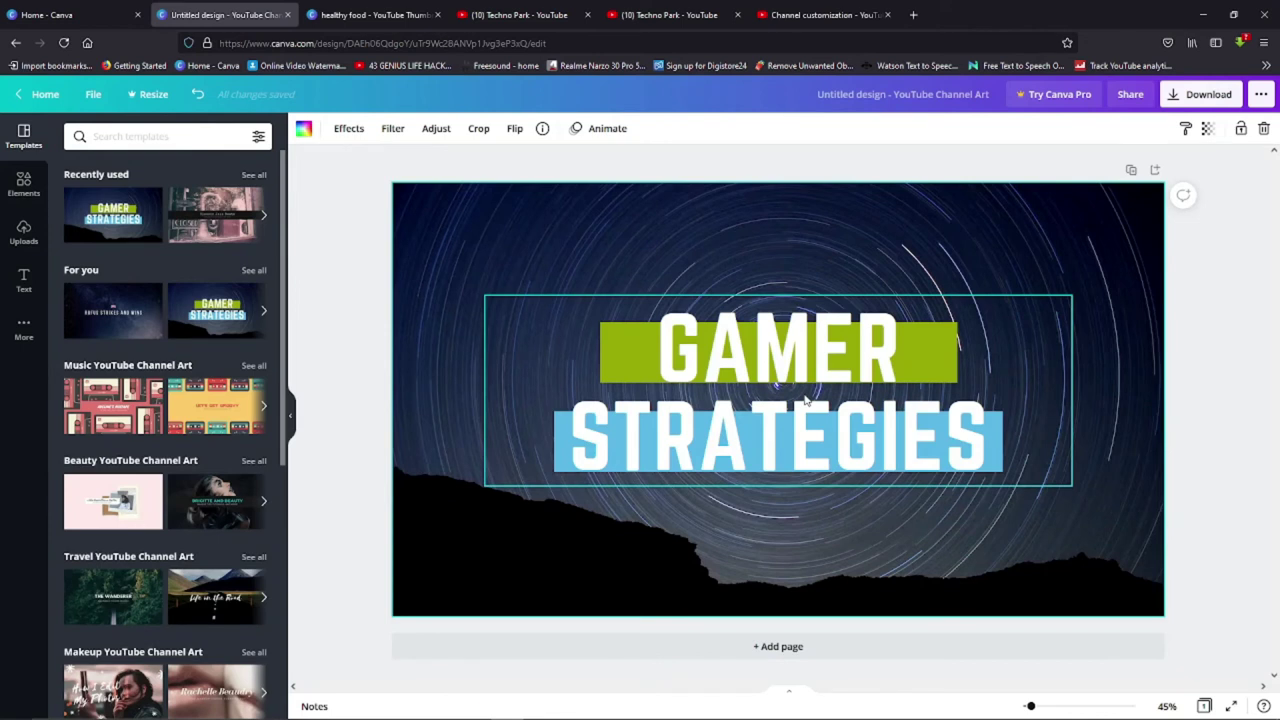
click(805, 14)
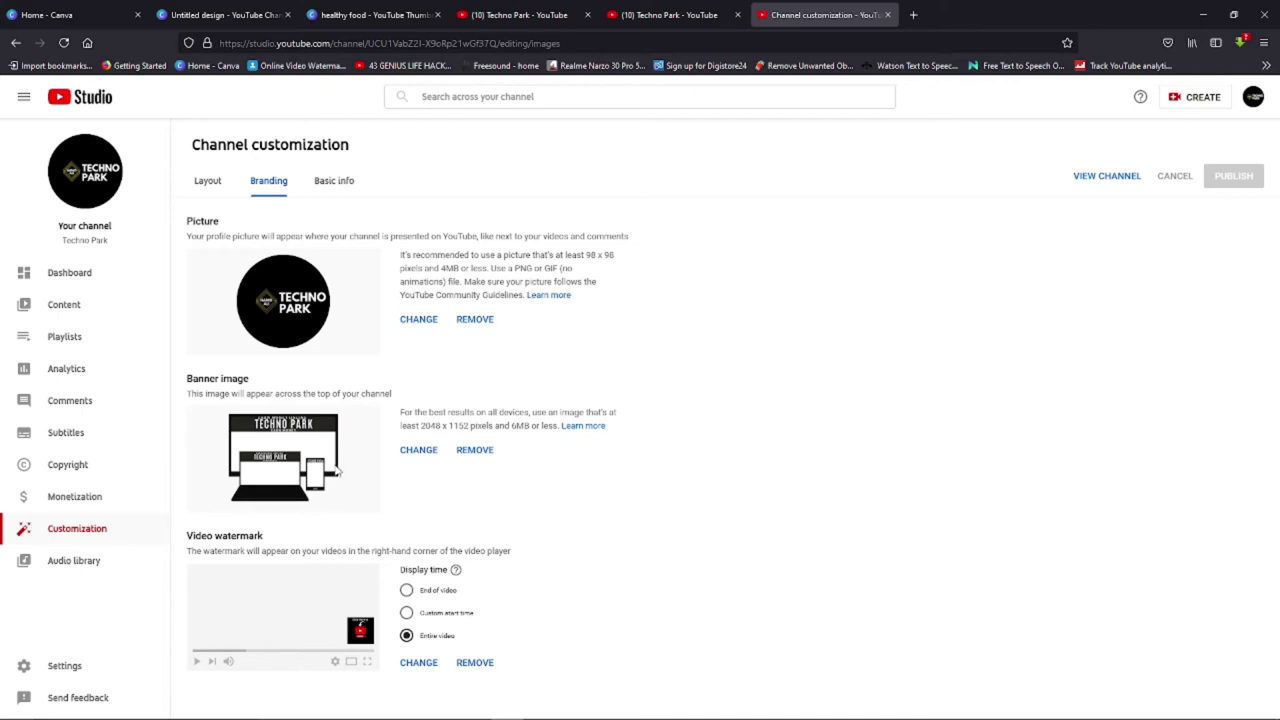
click(337, 10)
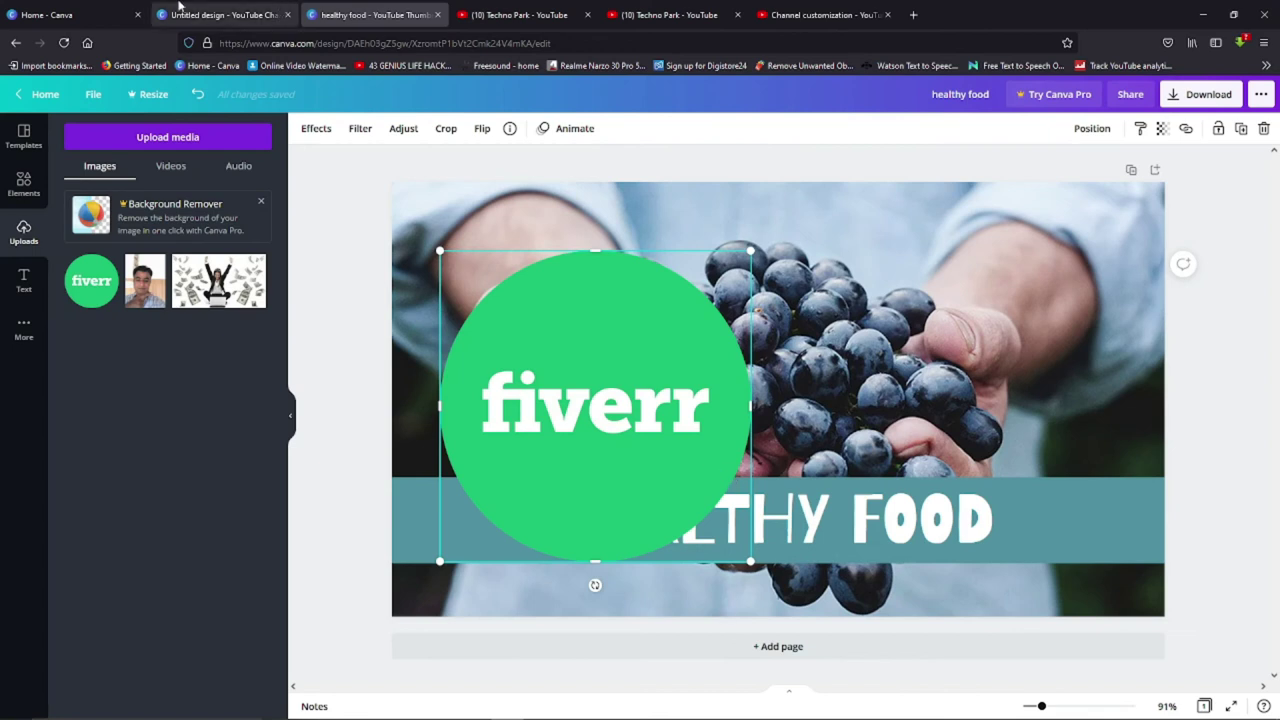
click(180, 10)
click(805, 12)
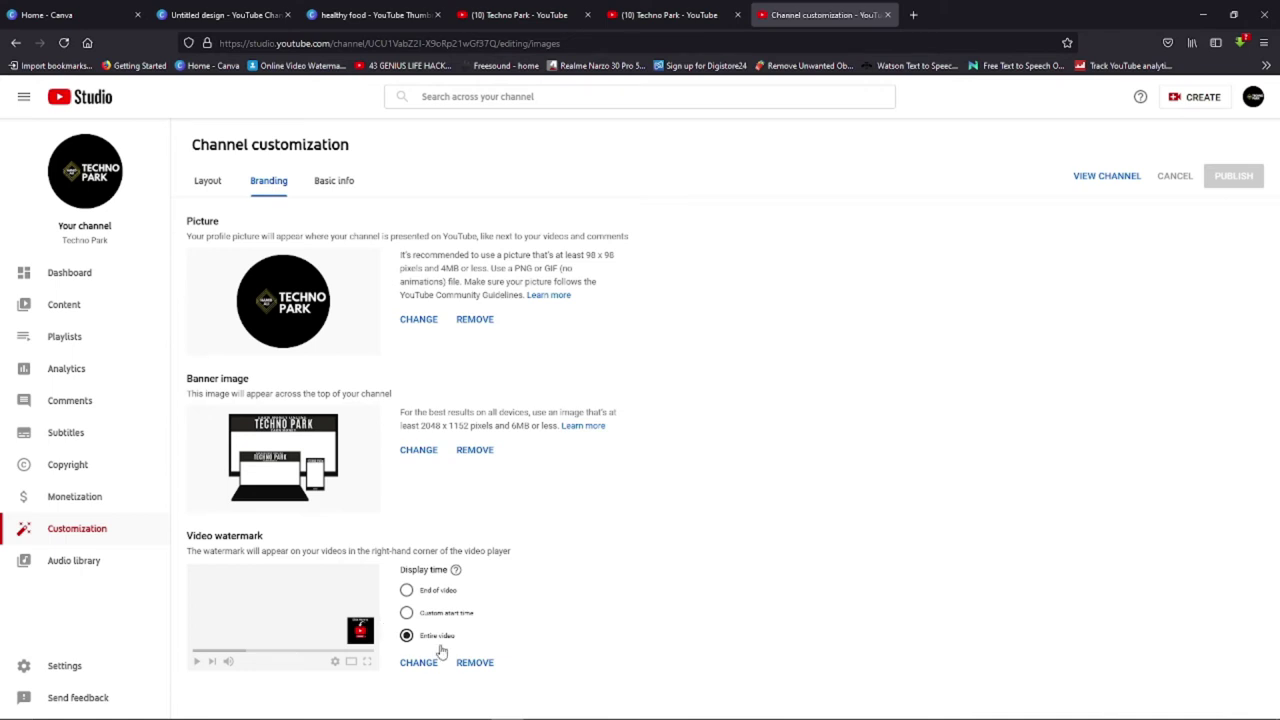
click(76, 6)
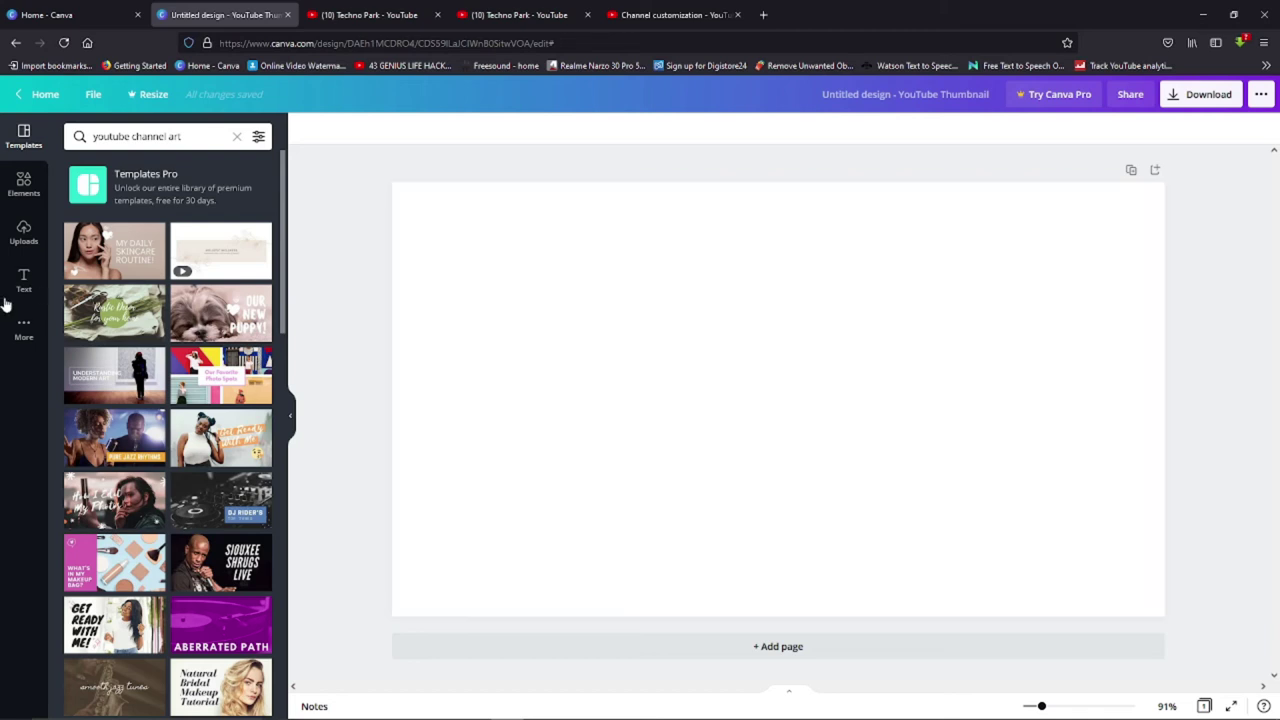
- Select the blank YouTube Thumbnail page beside the 'youtube channel art' template results
click(711, 446)
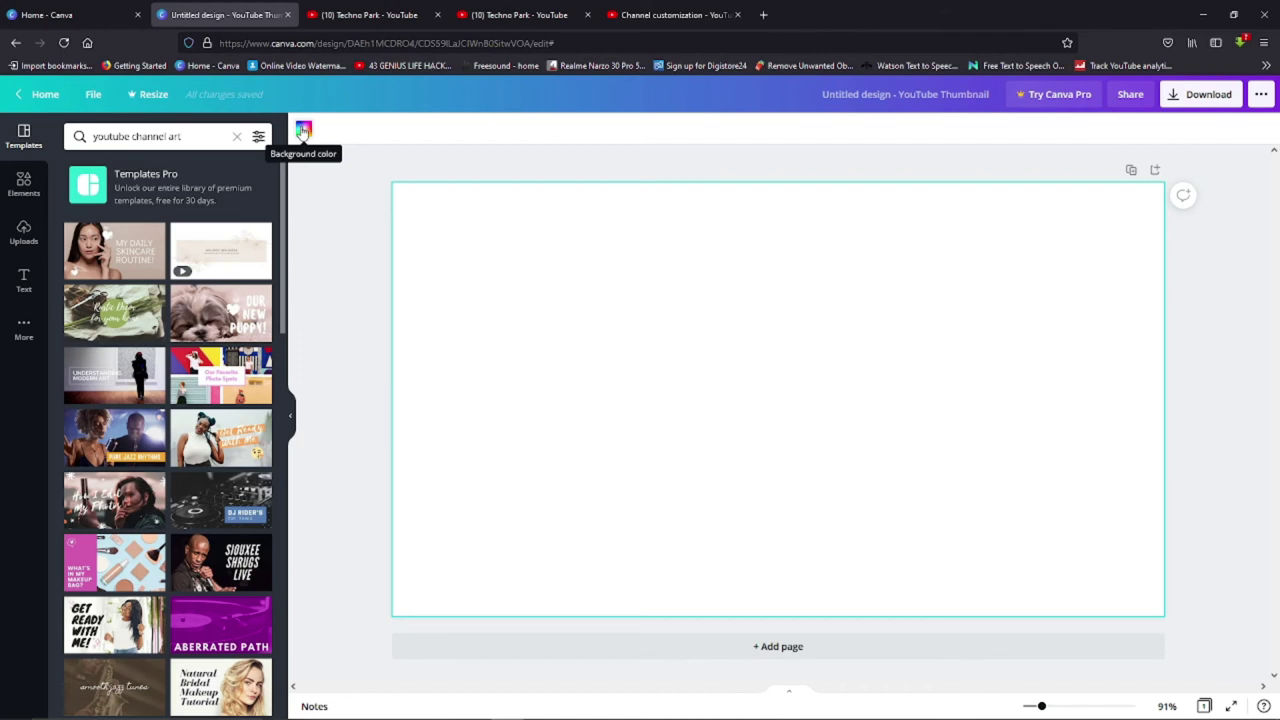
- Try grey, red, pink and purple page backgrounds, then settle on solid black
click(303, 131)
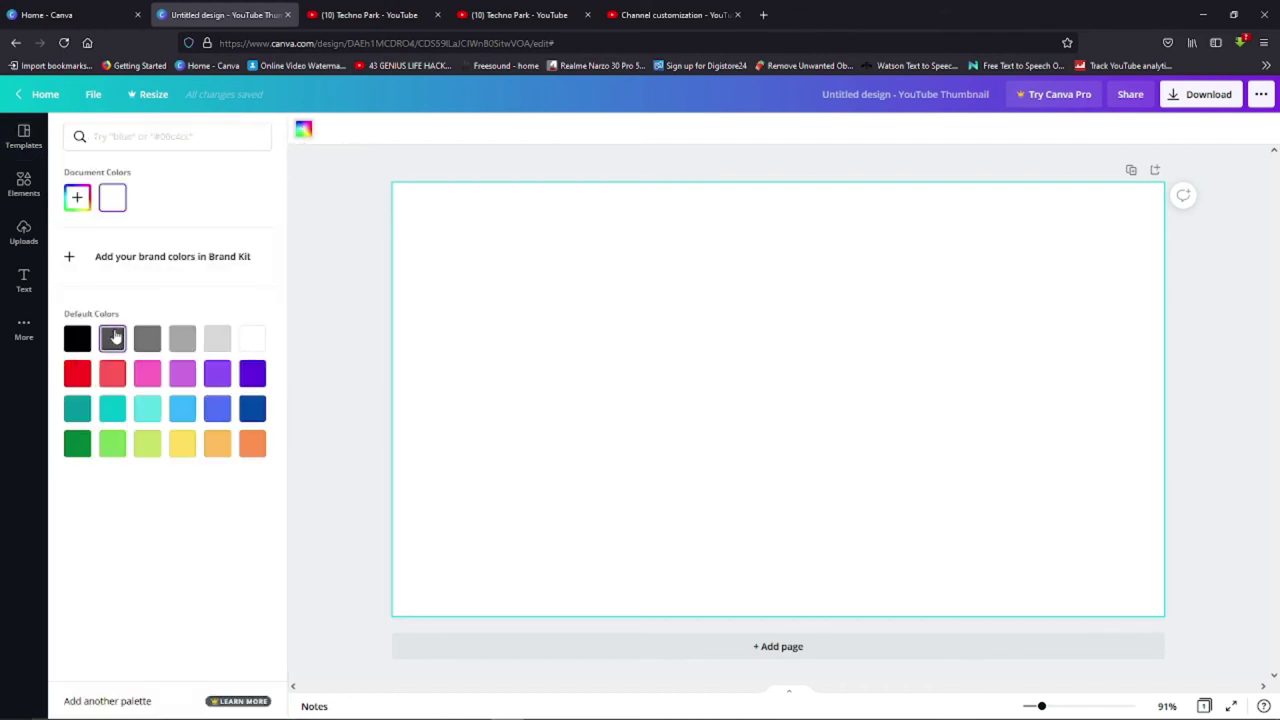
click(113, 338)
click(150, 340)
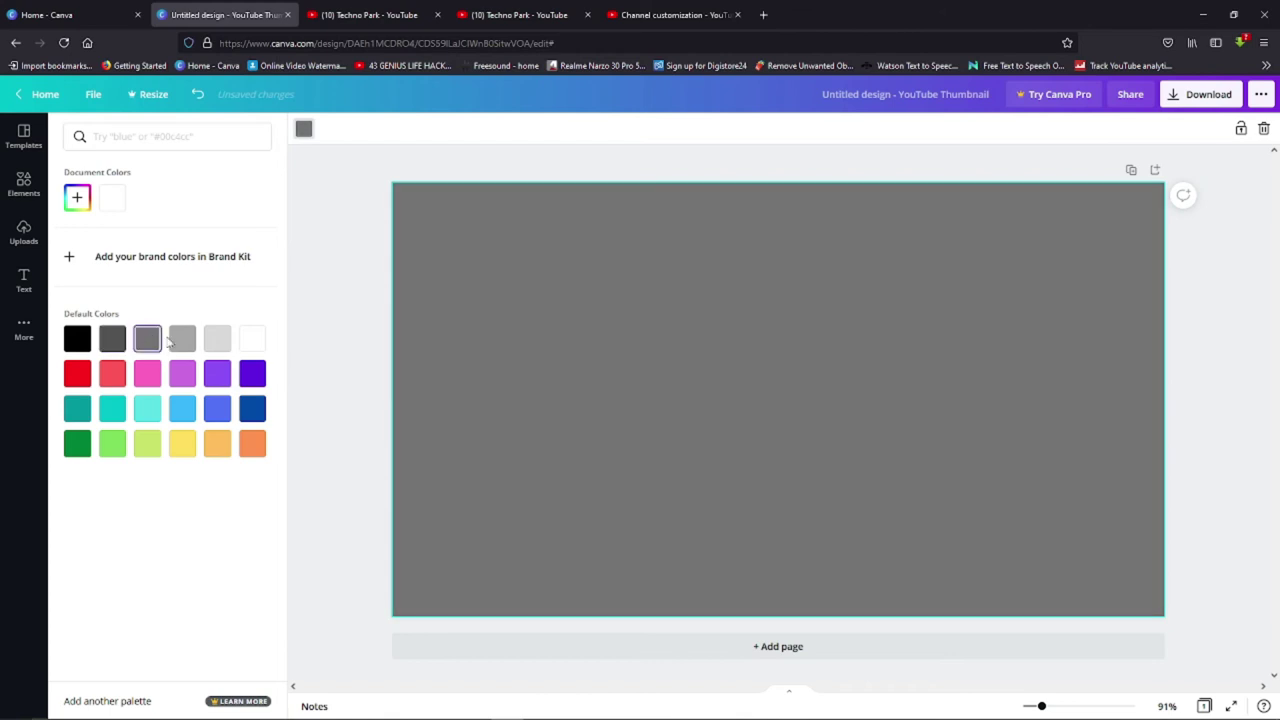
click(185, 342)
click(220, 342)
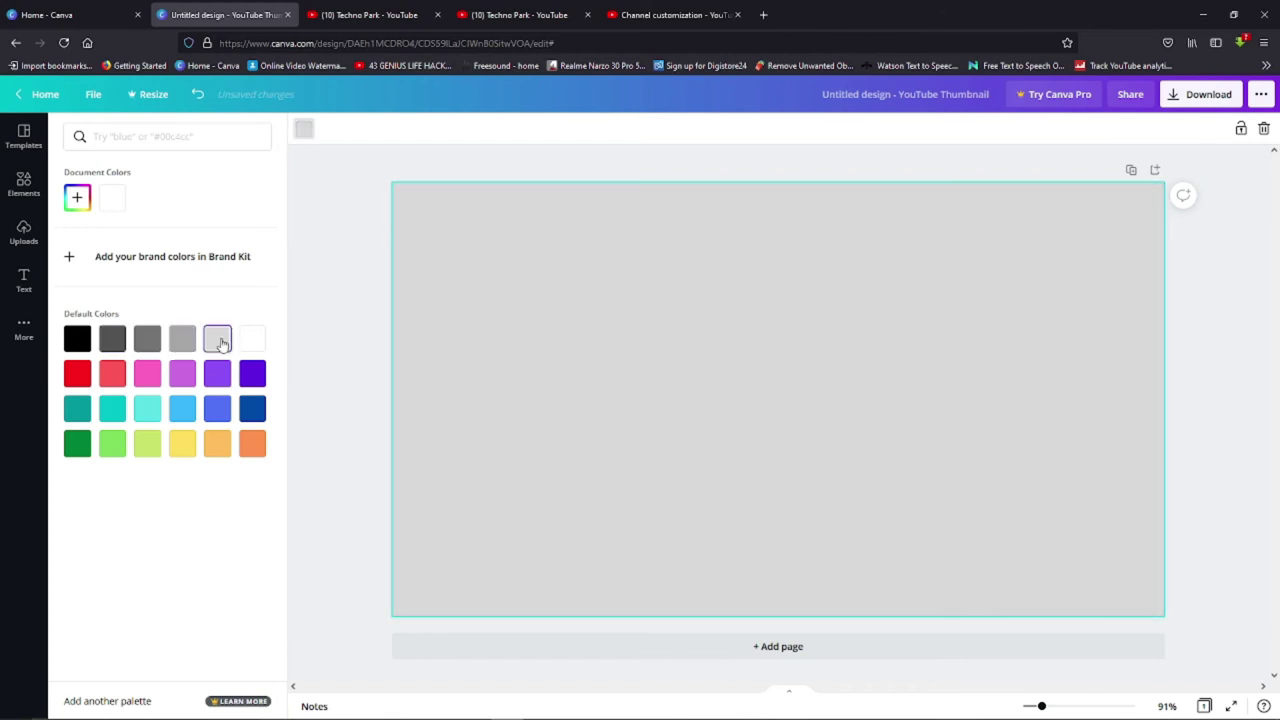
click(76, 375)
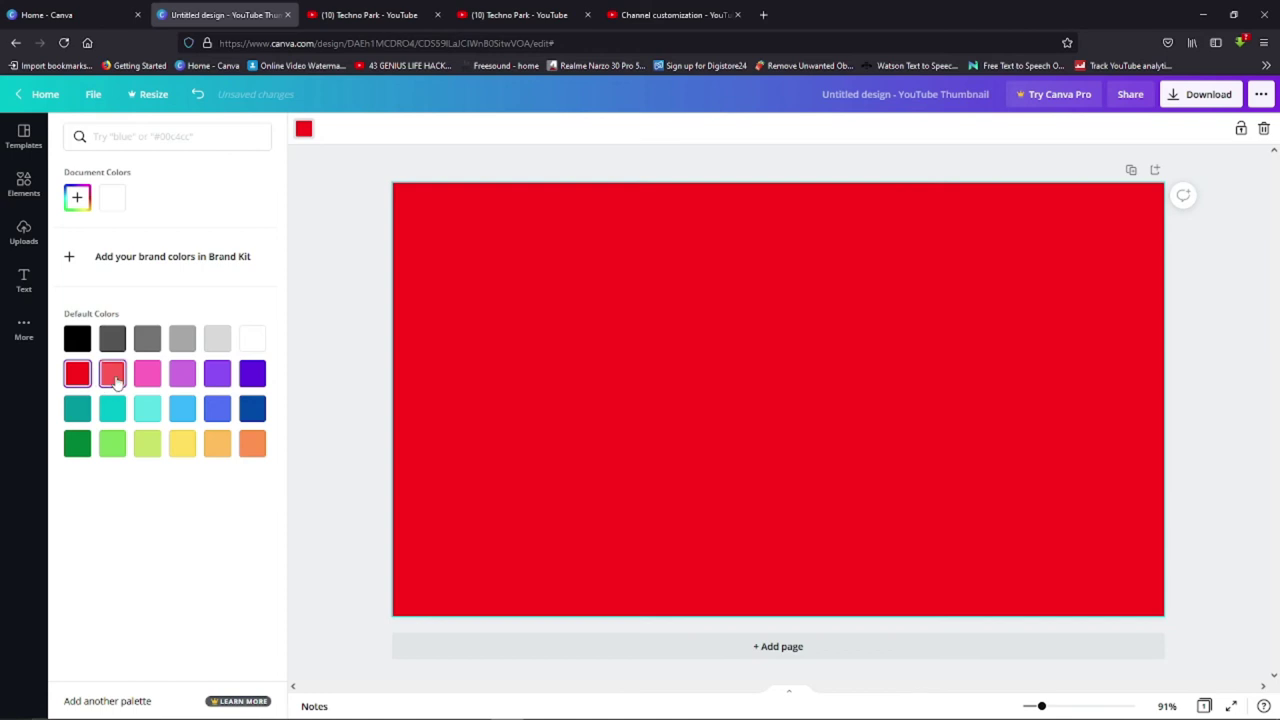
click(115, 378)
click(145, 380)
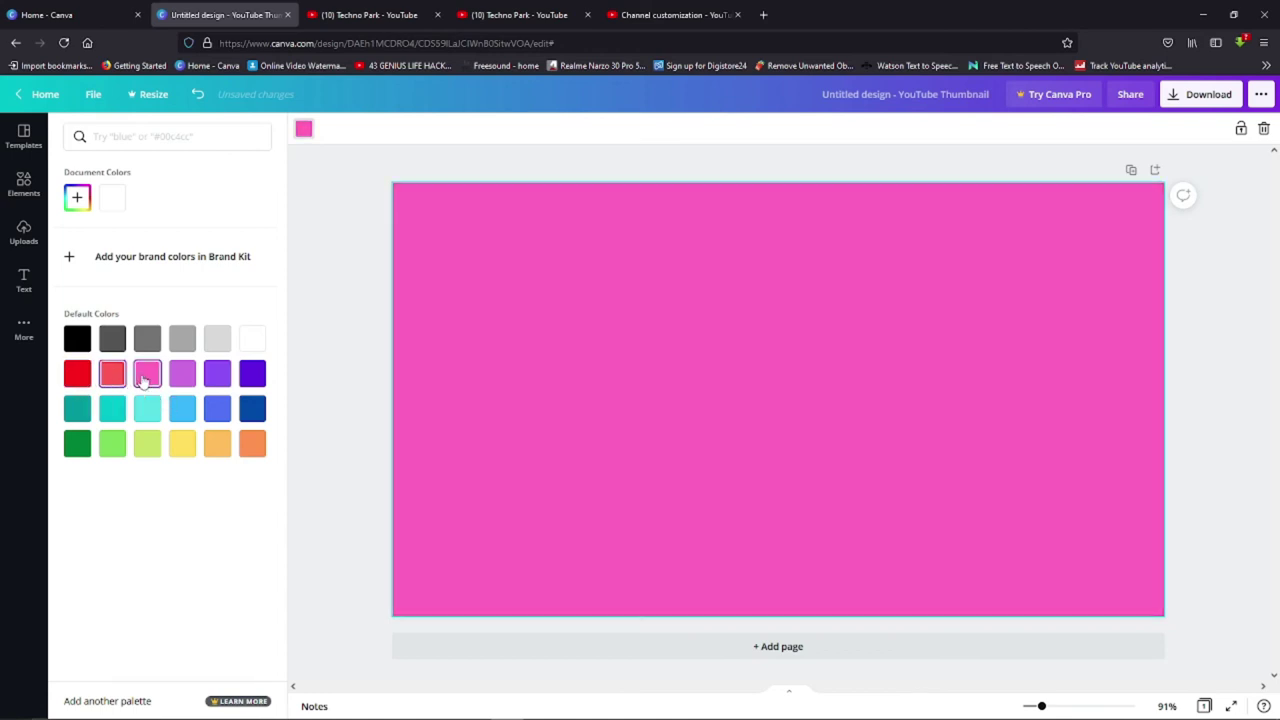
click(184, 380)
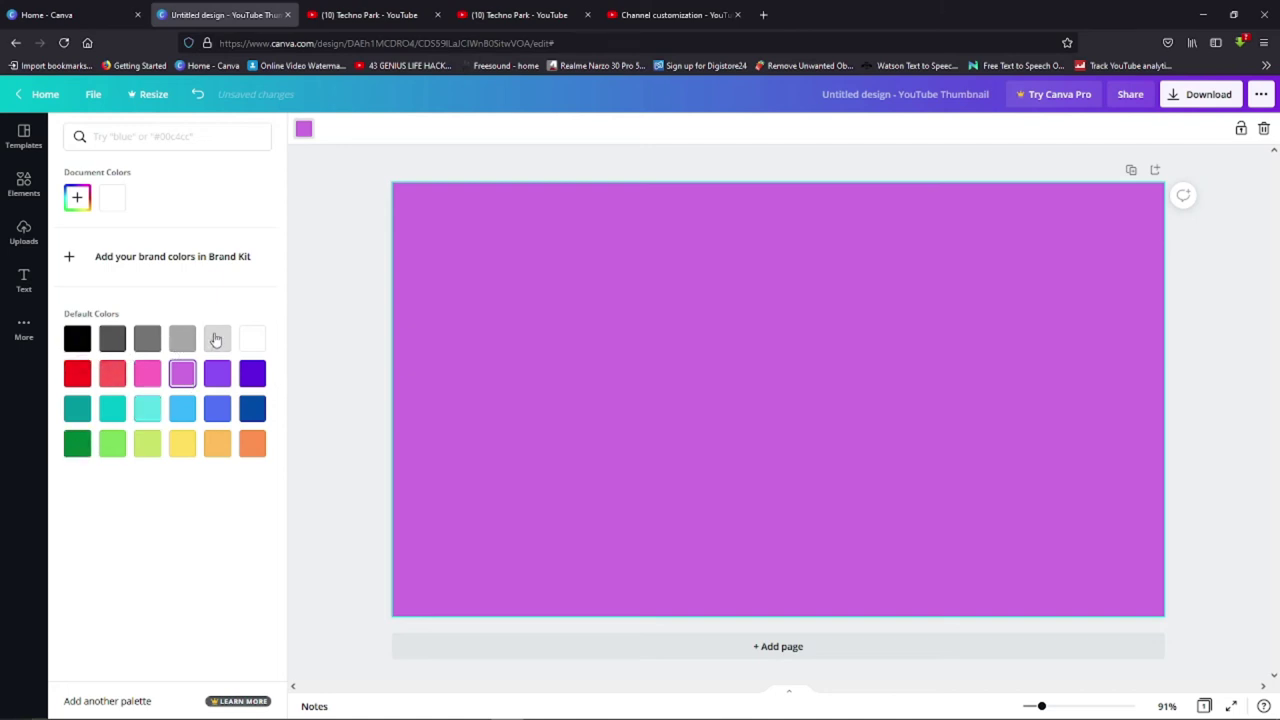
click(80, 343)
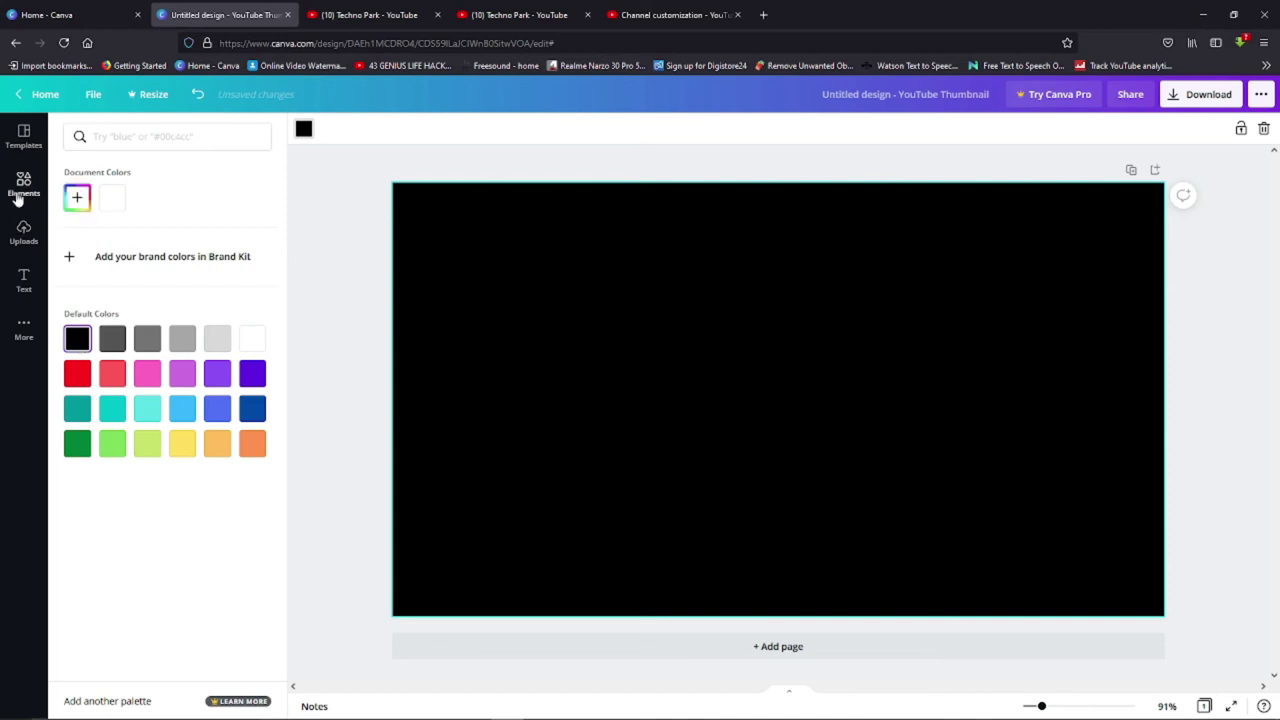
- From Uploads, place and enlarge the YouTube channel graphic, then bring the presenter photo onto the page
click(24, 232)
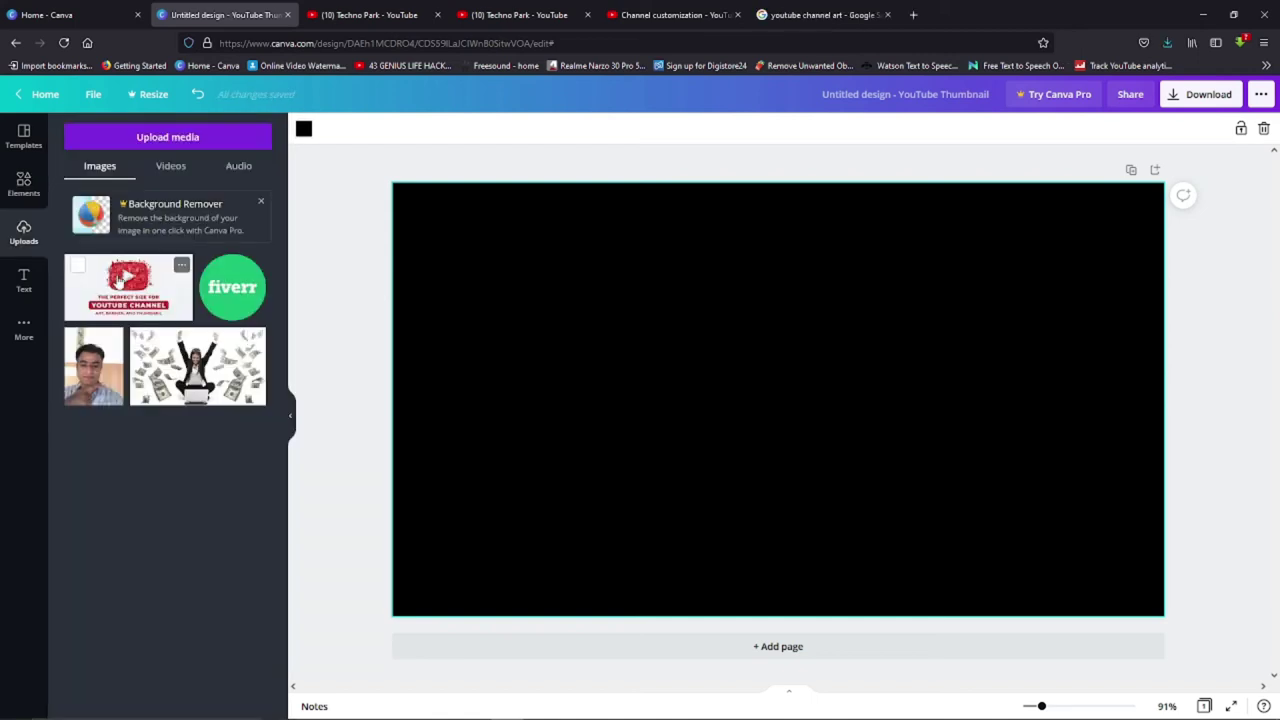
drag(118, 281, 616, 344)
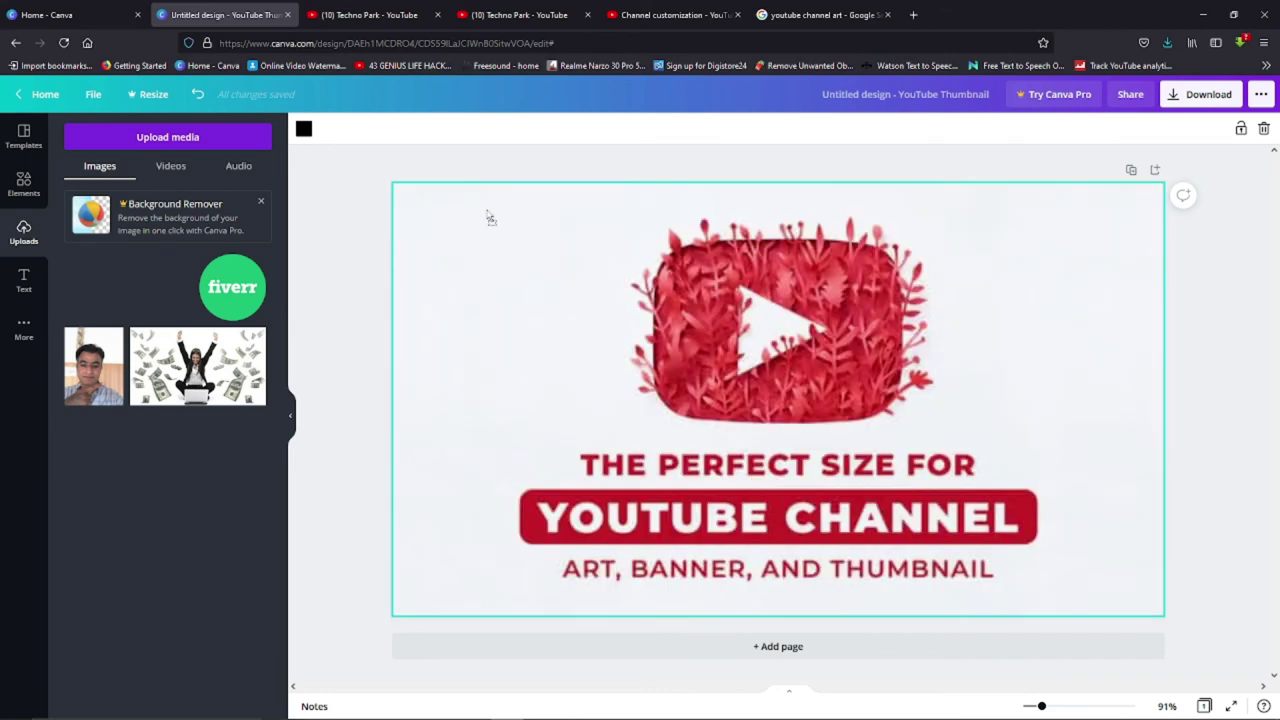
mouse_move(616, 350)
mouse_down()
mouse_move(556, 310)
mouse_move(709, 271)
mouse_up()
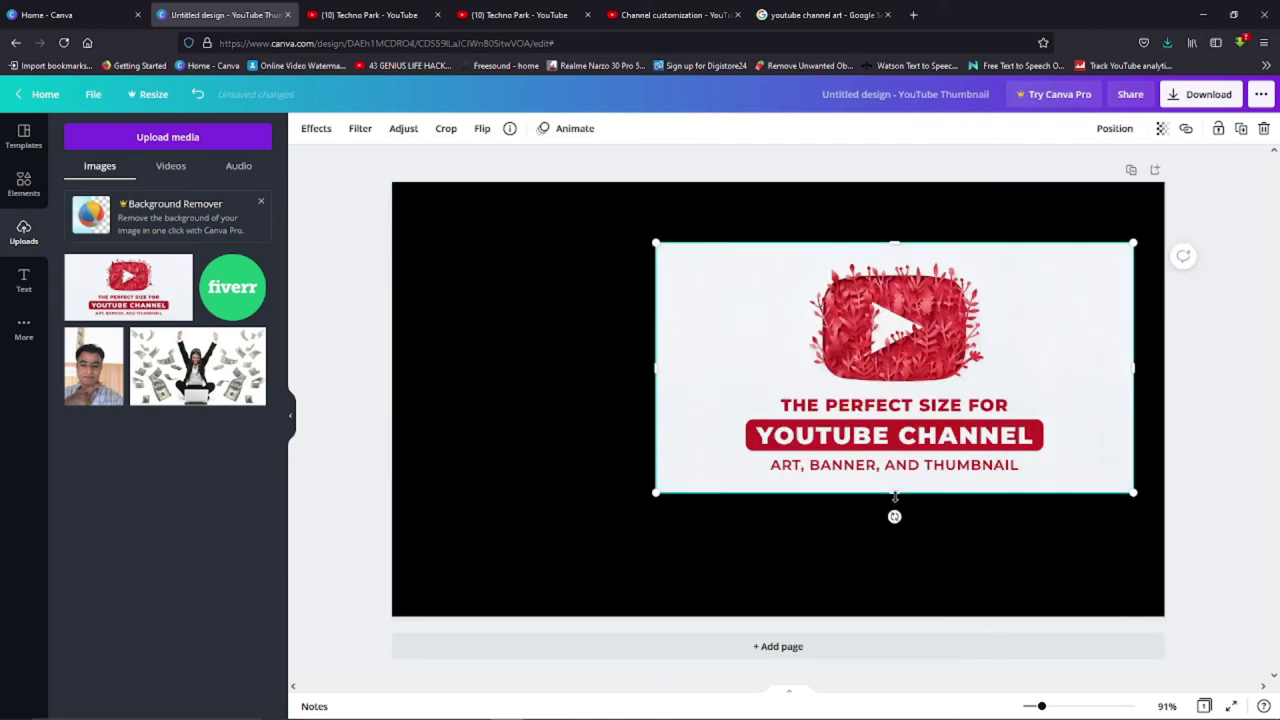
mouse_move(894, 493)
mouse_down()
mouse_move(912, 542)
mouse_move(879, 502)
mouse_move(880, 521)
mouse_up()
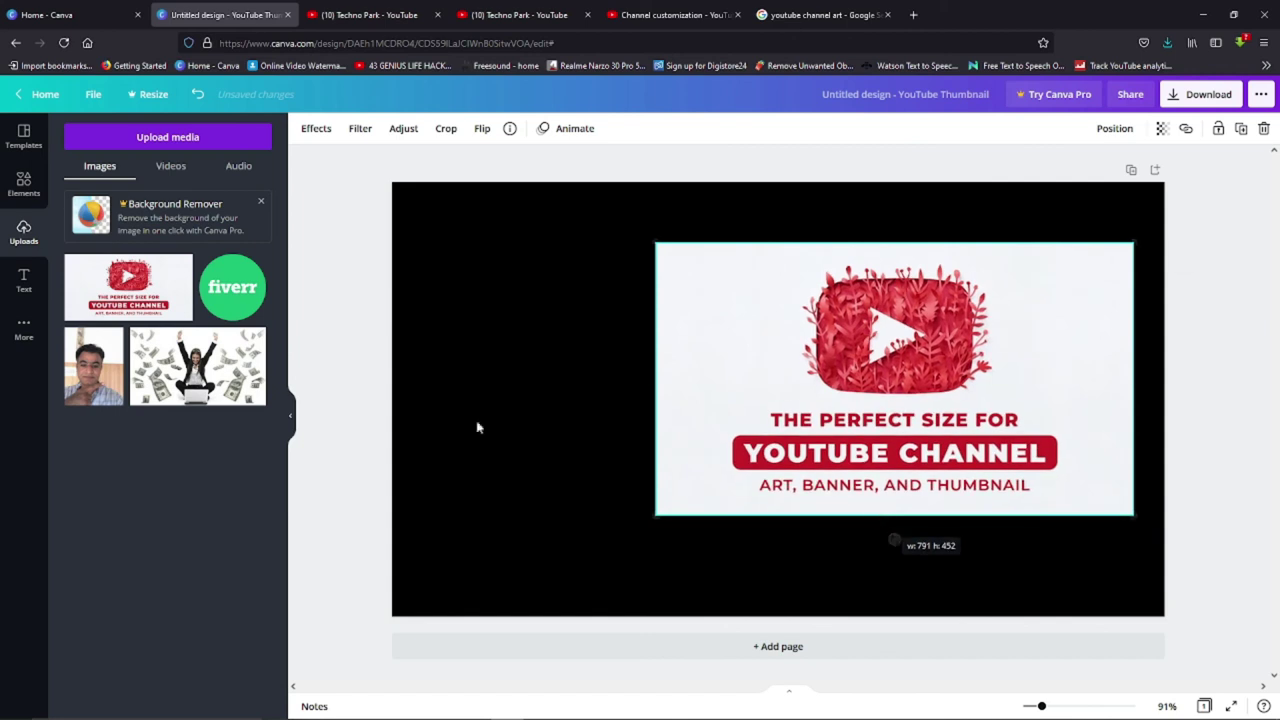
mouse_move(75, 388)
mouse_down()
mouse_move(486, 391)
mouse_move(441, 354)
mouse_up()
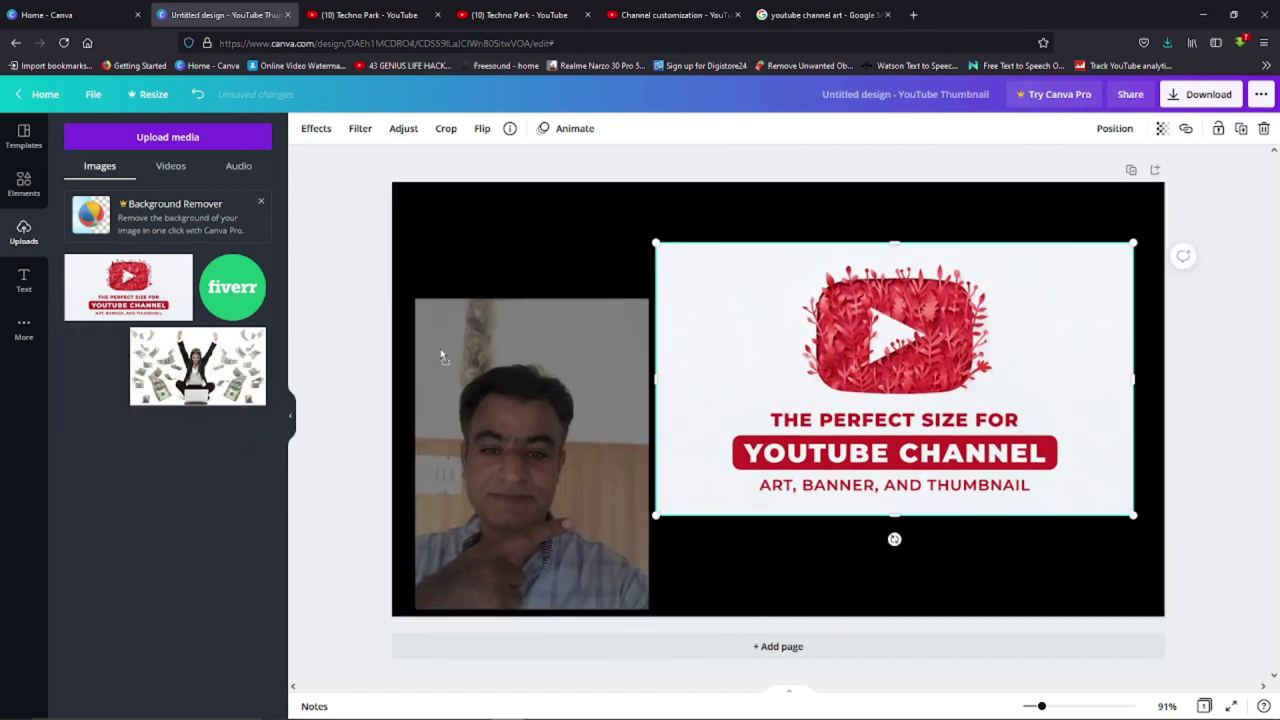
mouse_move(437, 356)
mouse_down()
mouse_move(428, 380)
mouse_move(465, 372)
mouse_move(370, 304)
mouse_up()
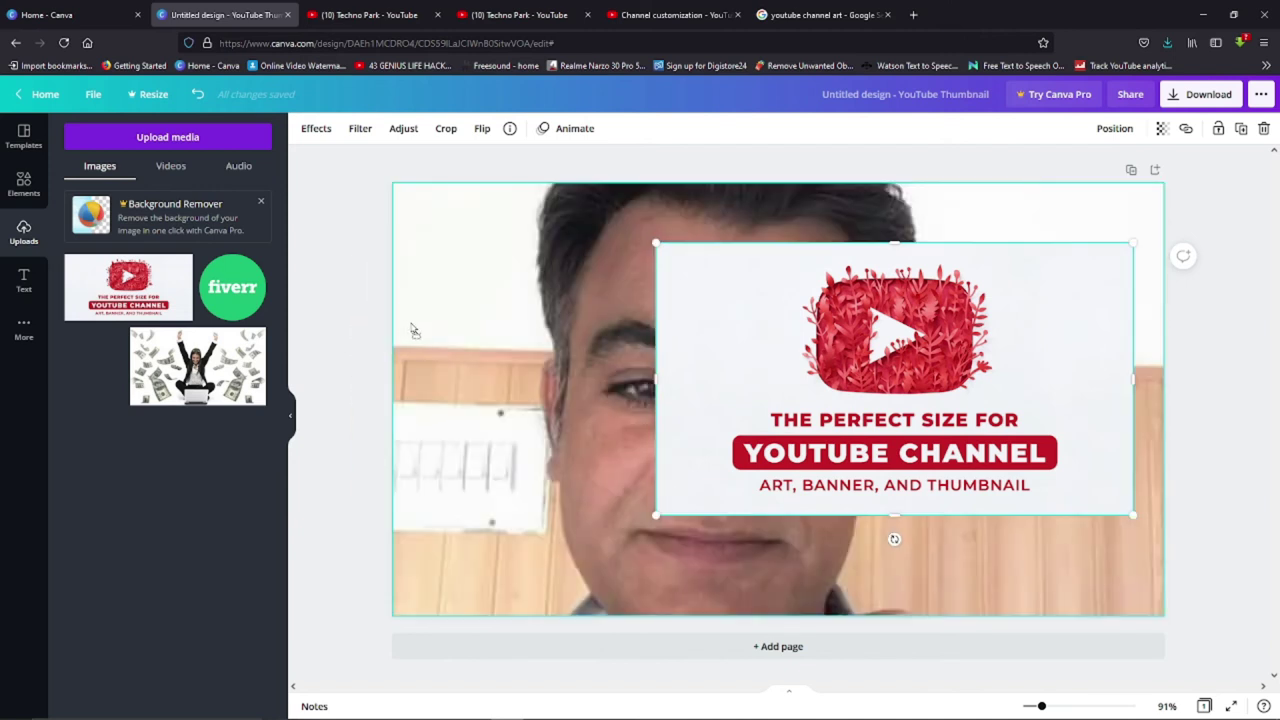
- Position the presenter photo on the left, beside the YouTube channel graphic
drag(370, 304, 444, 366)
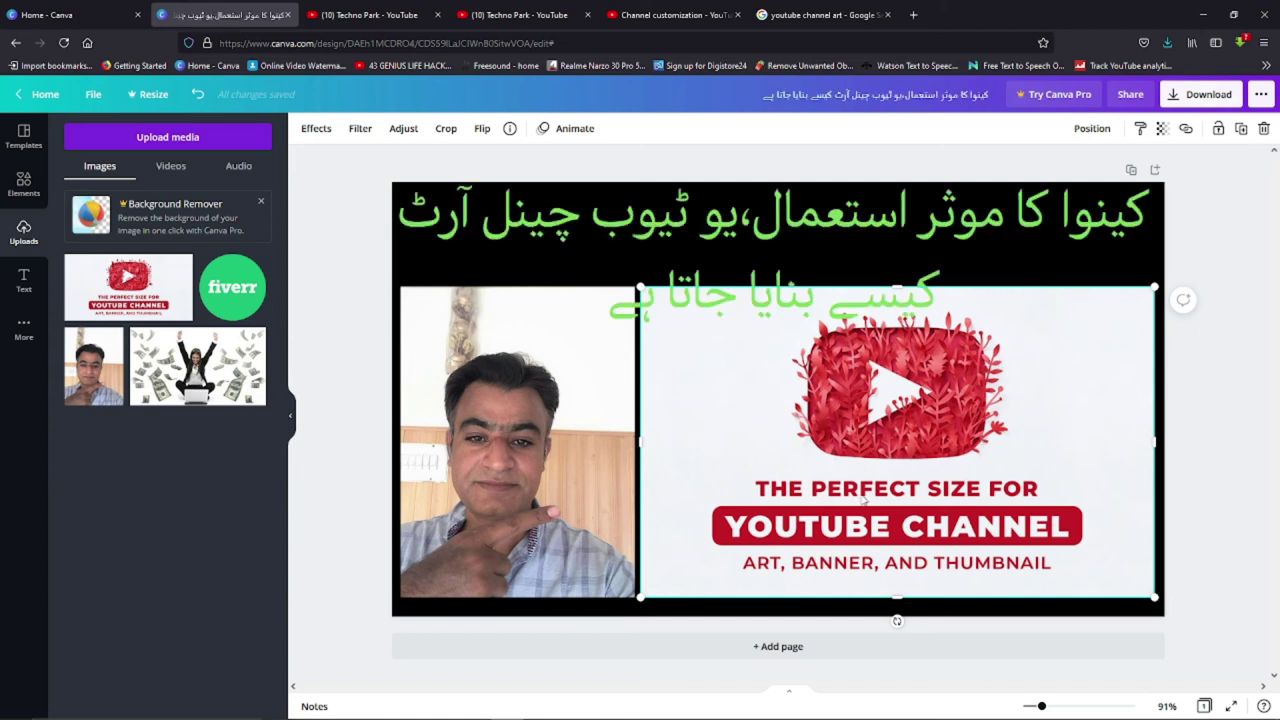
- Move the green Urdu title slightly lower and set its font size to 72
click(786, 330)
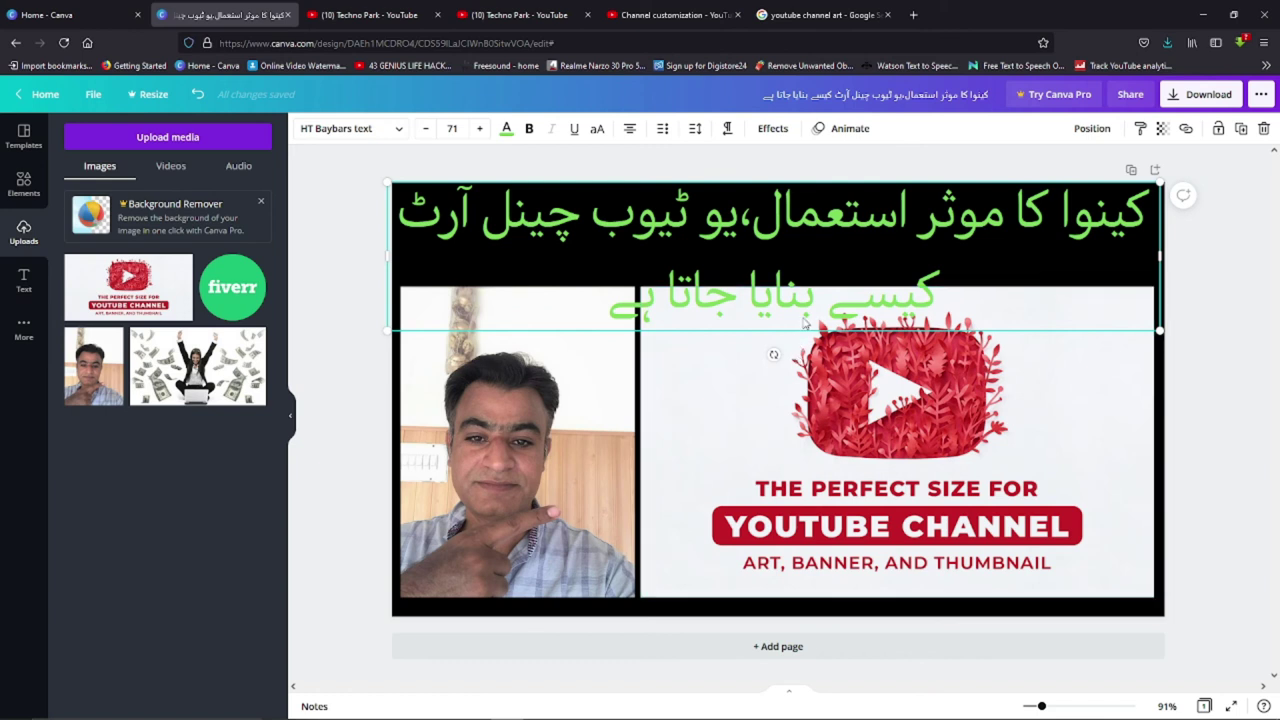
mouse_move(803, 325)
mouse_down()
mouse_move(803, 485)
mouse_move(804, 324)
mouse_up()
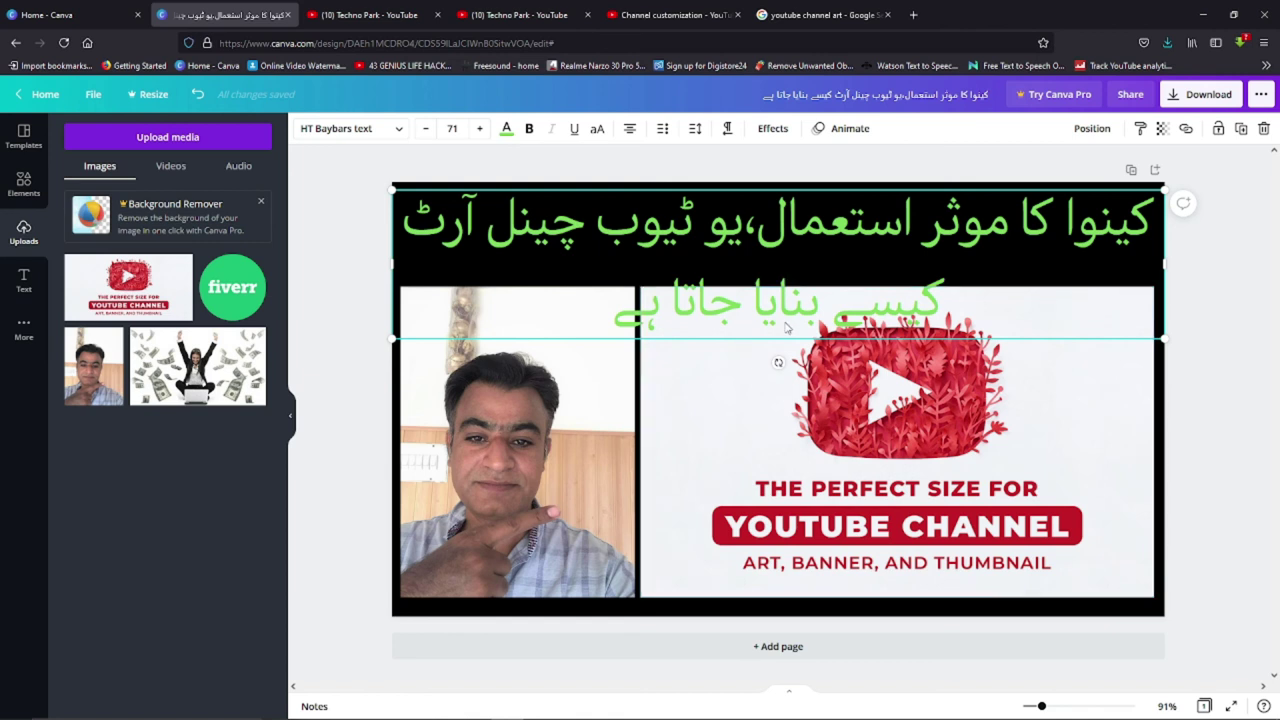
click(482, 133)
click(482, 133)
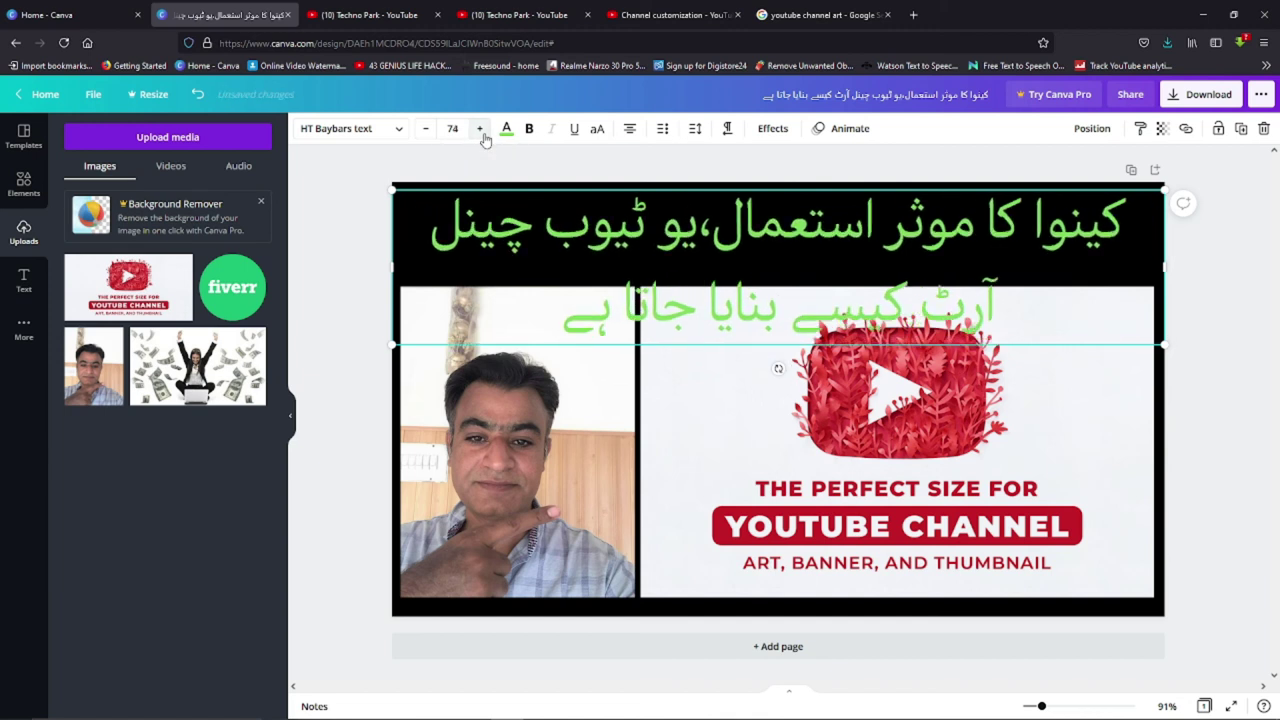
click(425, 133)
click(425, 133)
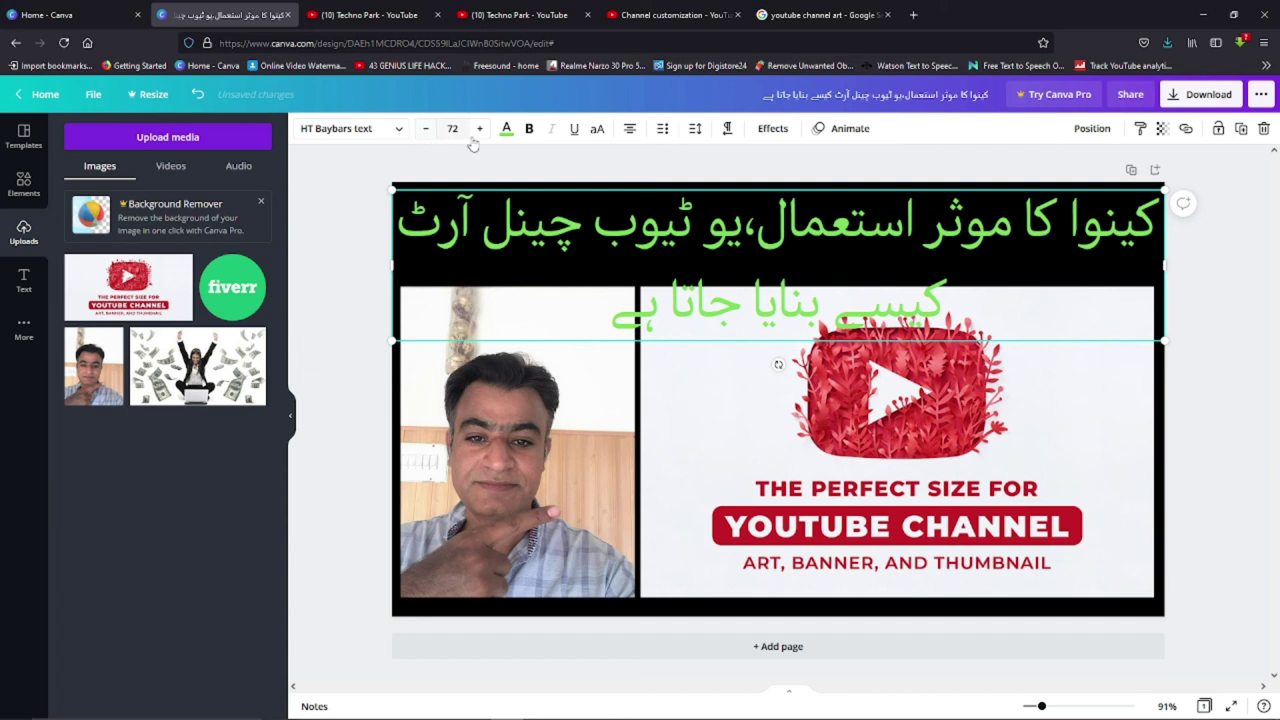
click(506, 130)
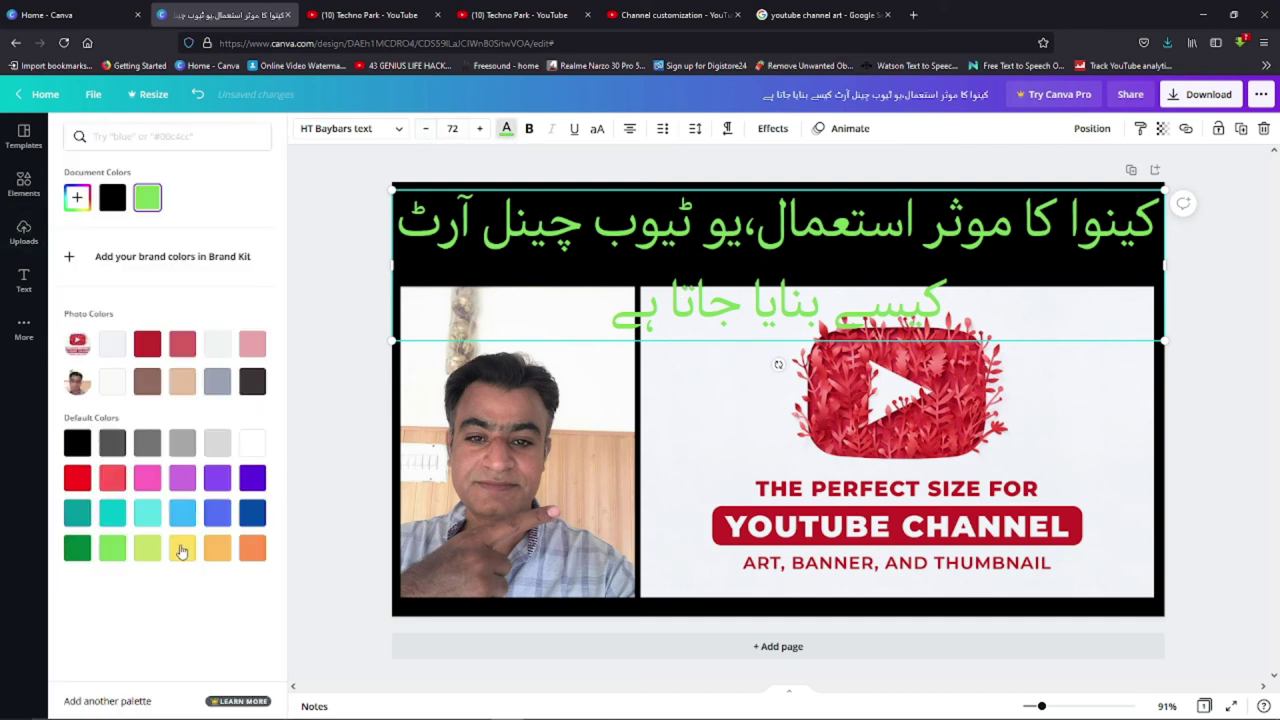
- Try purple, orange and yellow on the Urdu title, then make it lime
click(247, 481)
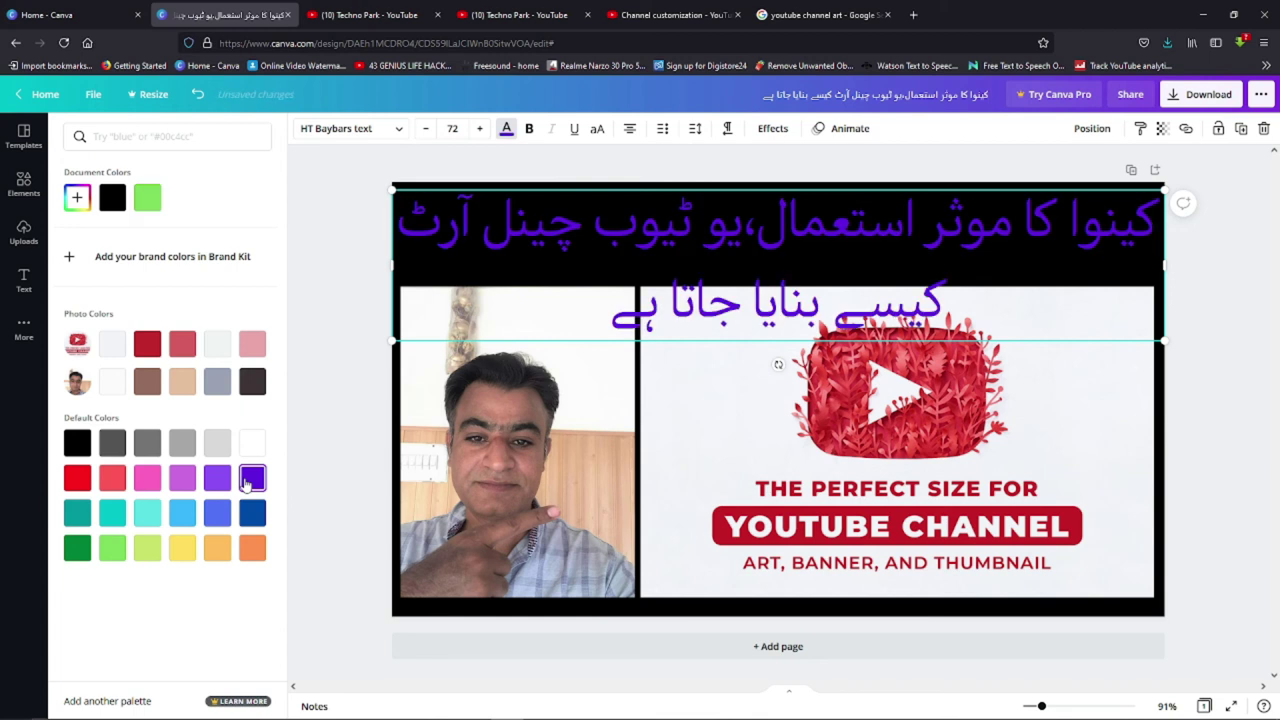
click(219, 555)
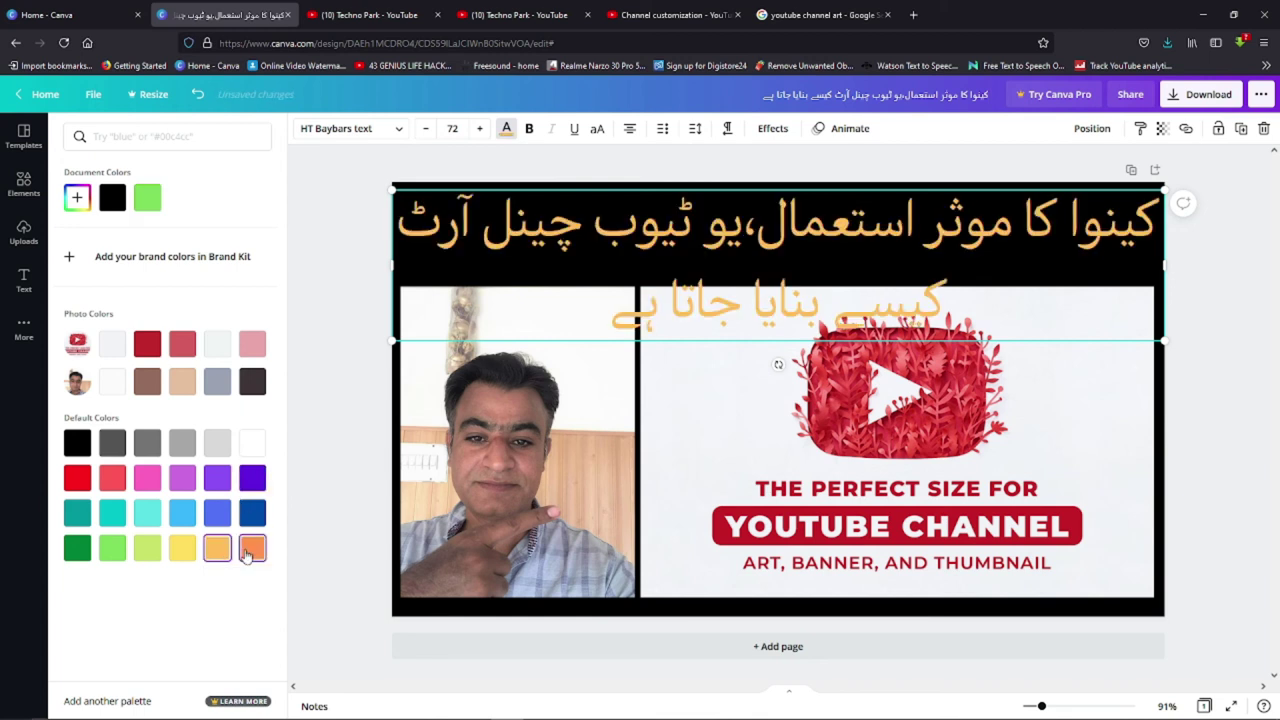
click(251, 552)
click(183, 552)
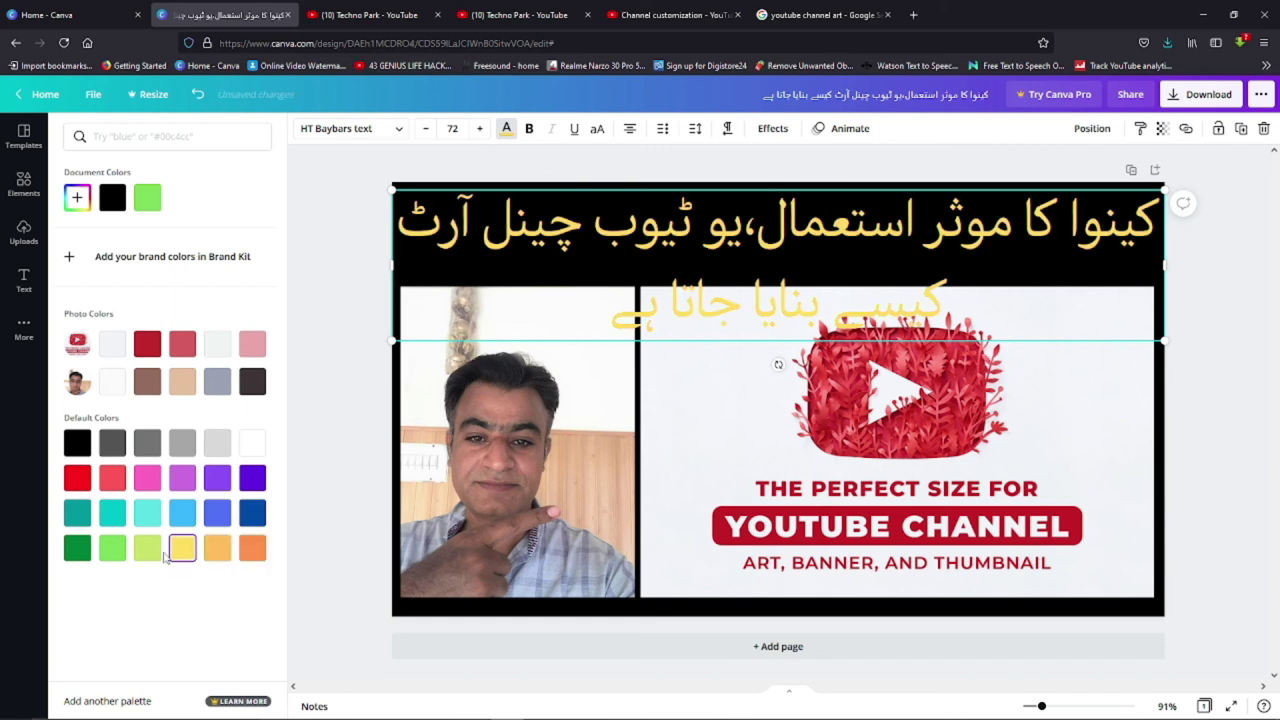
click(155, 556)
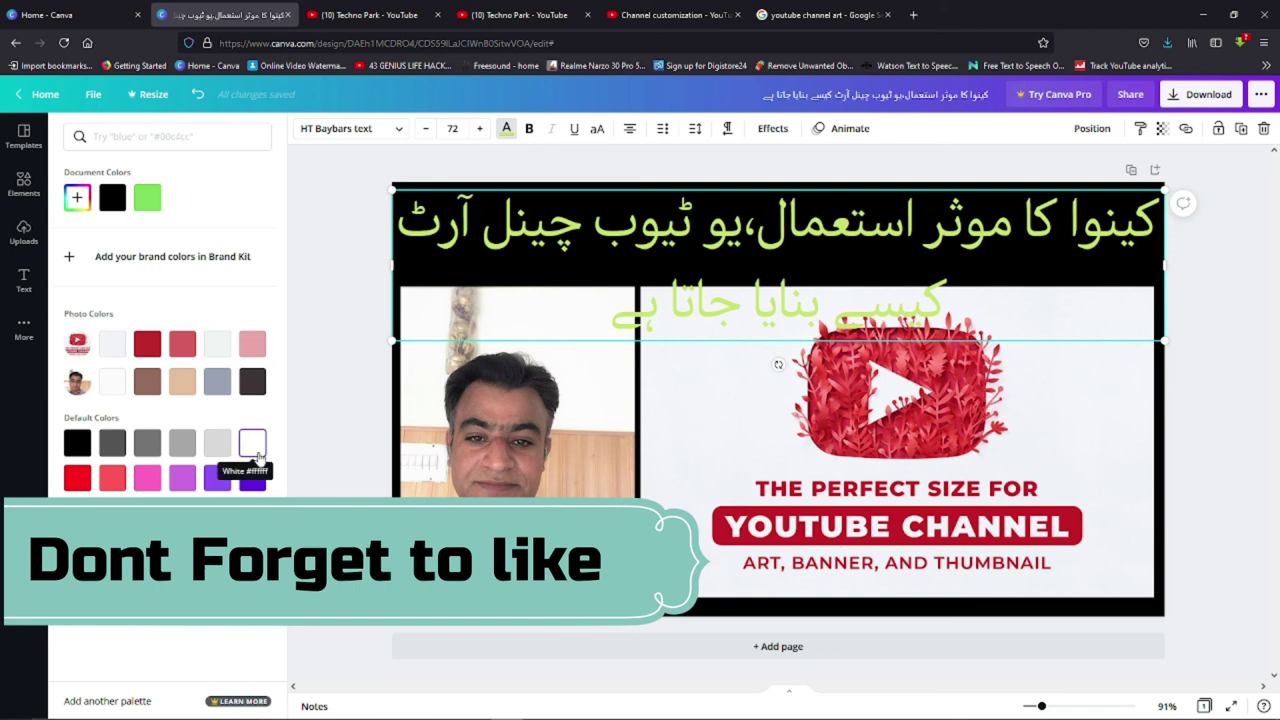
- Recolour the Urdu title red
click(78, 479)
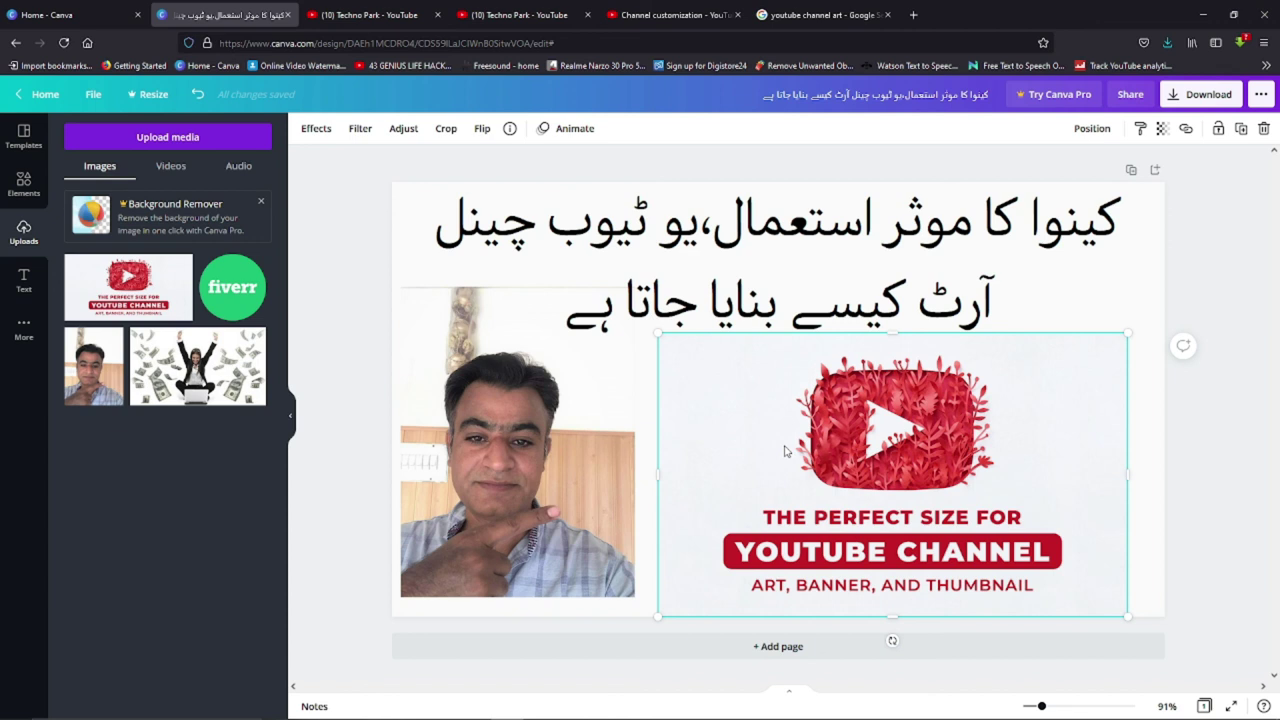
- Return to the Canva home page showing YouTube design-type suggestions
click(50, 14)
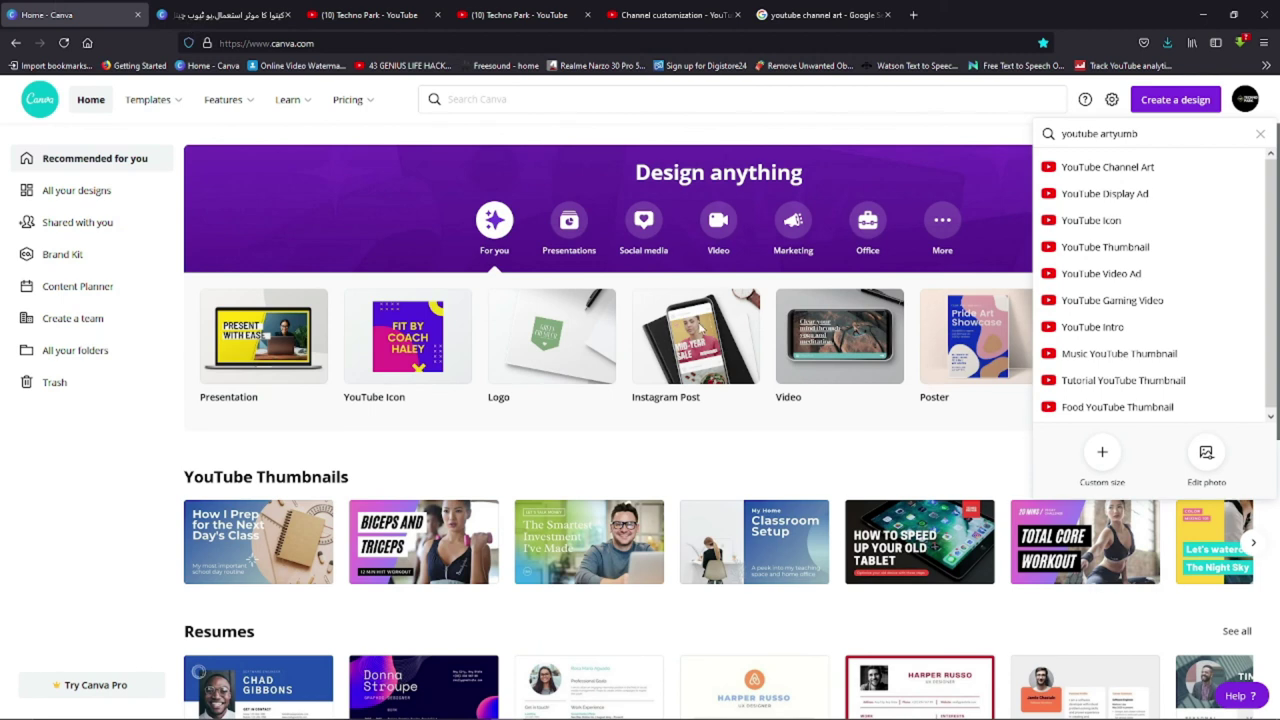